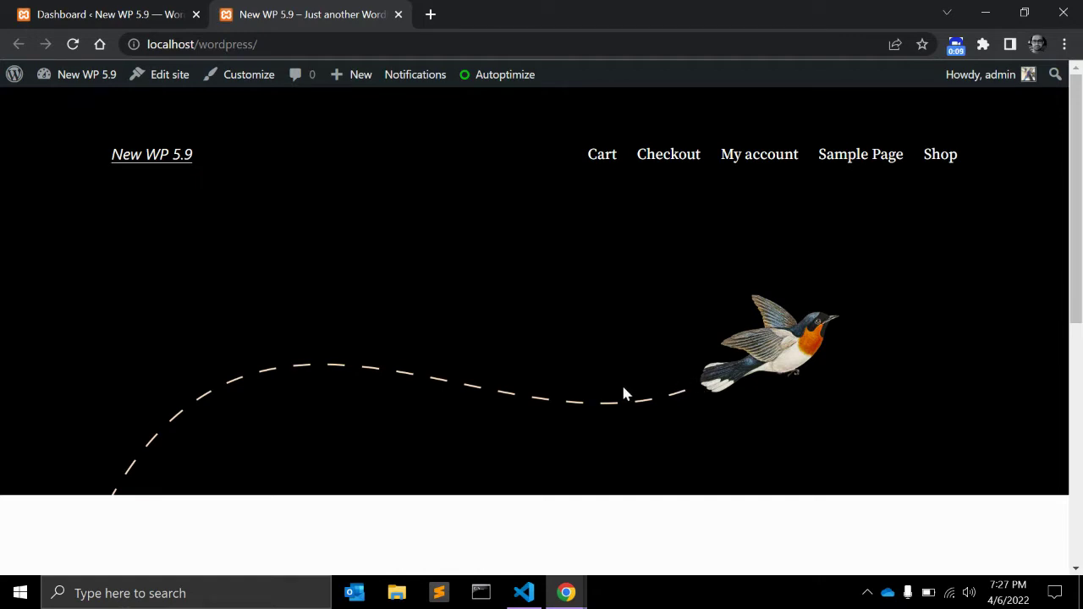
Scroll to the front page footer and select 'Proudly' in the 'Proudly powered by WordPress' credit.
{"action": "scroll", "coordinate": [623, 394], "scroll_direction": "down", "scroll_amount": 5}
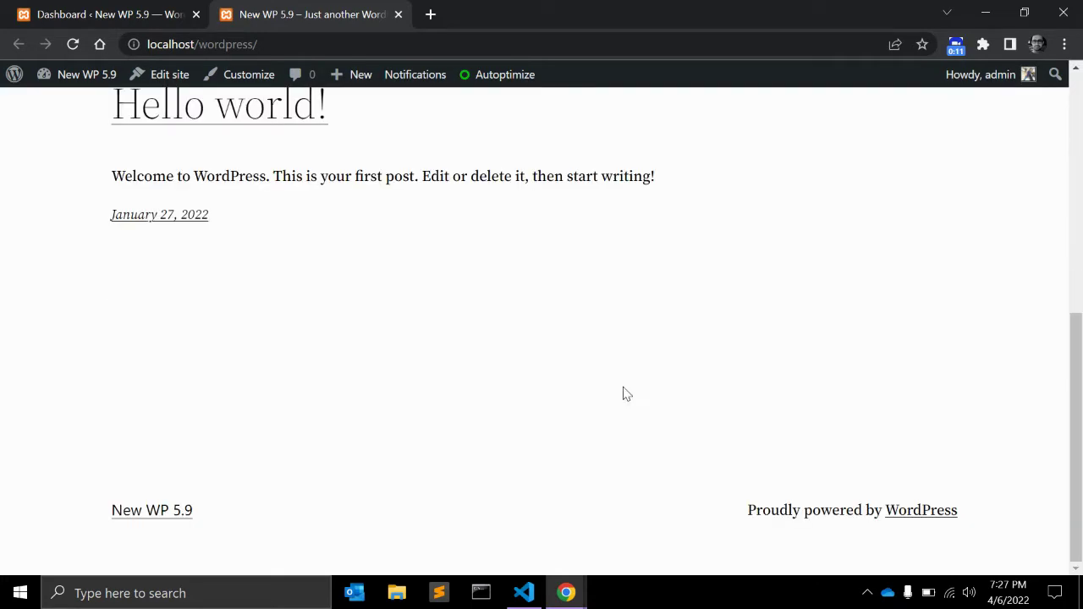
{"action": "double_click", "coordinate": [773, 508]}
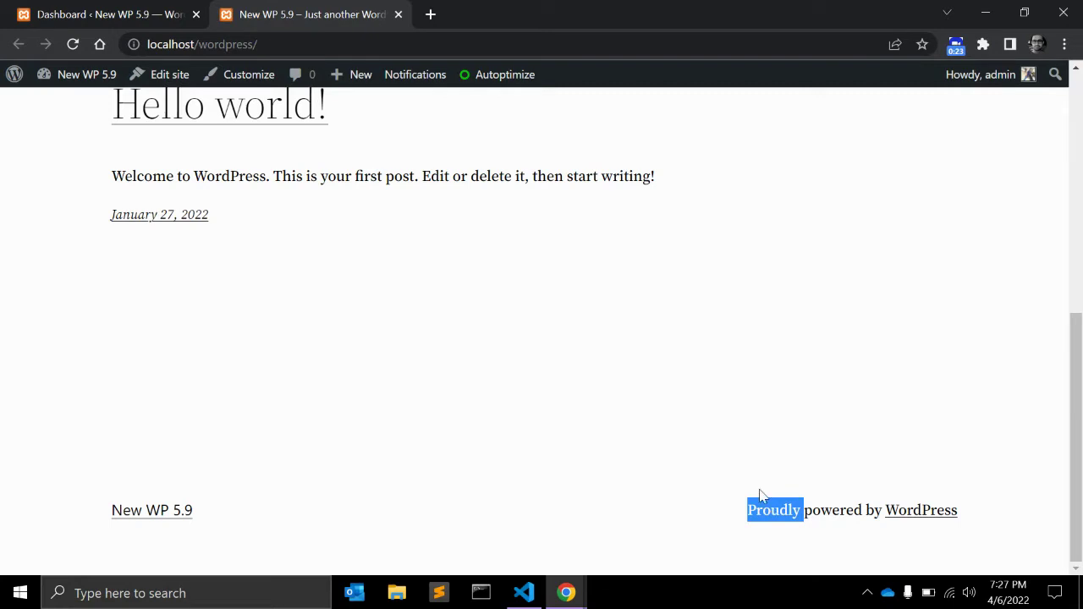
{"action": "left_click", "coordinate": [777, 511]}
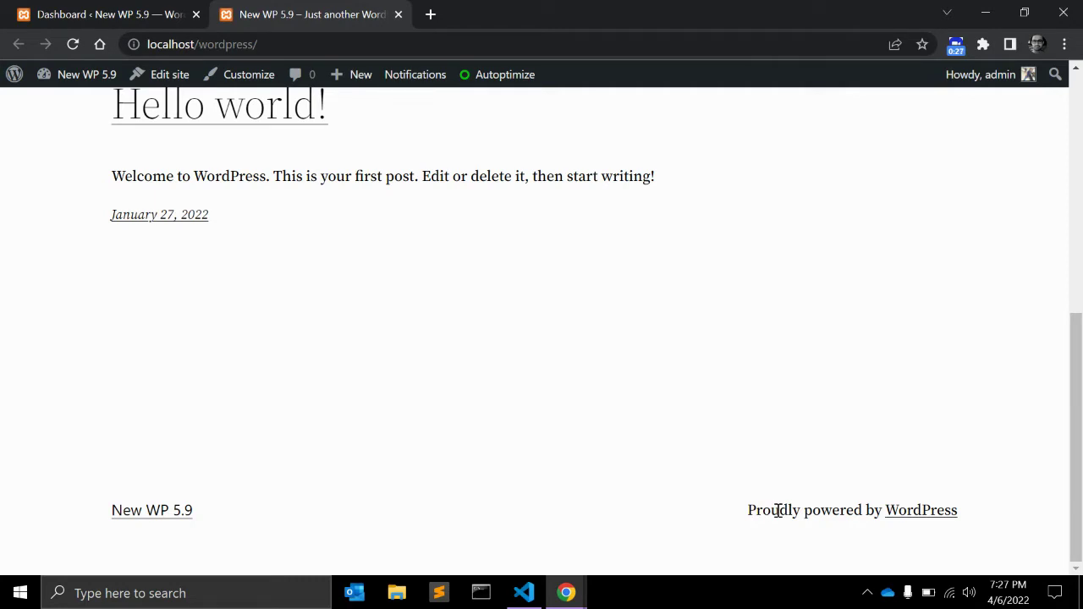
{"action": "key", "text": "ctrl+shift+Tab"}
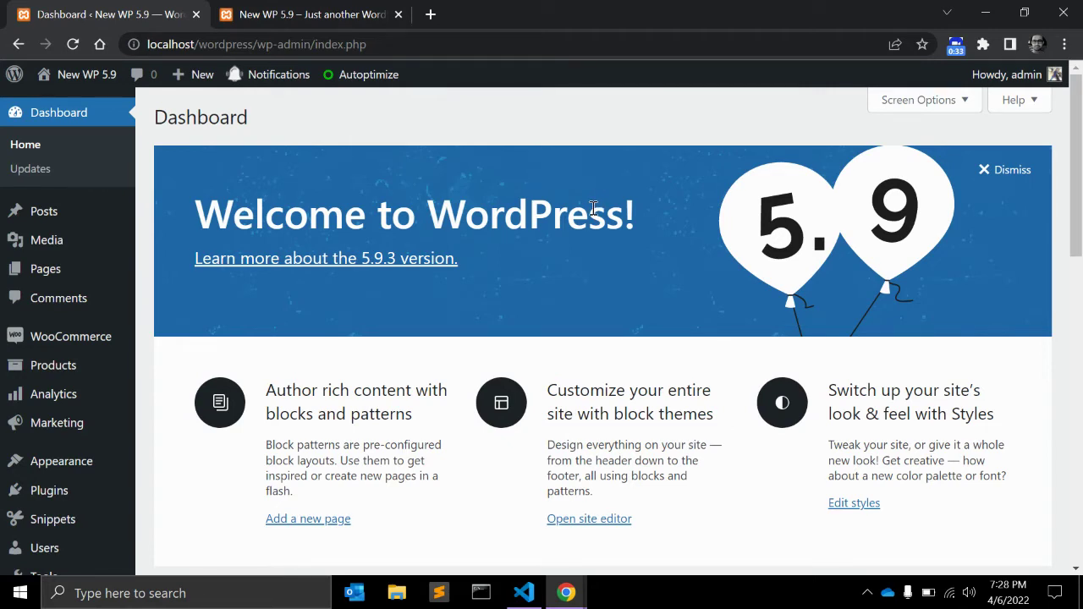
{"action": "key", "text": "ctrl+Tab"}
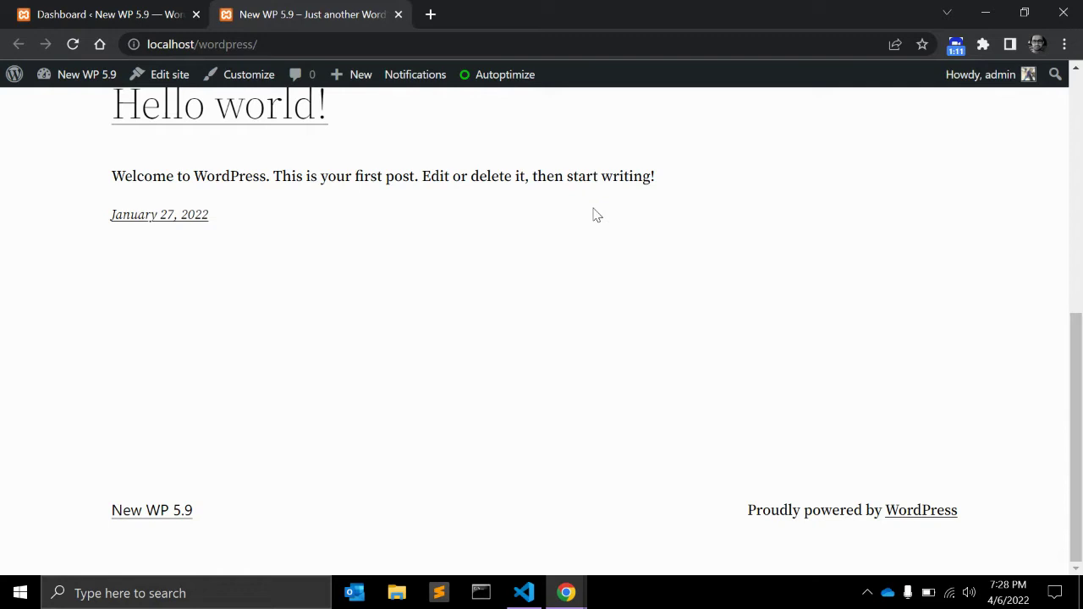
{"action": "scroll", "coordinate": [621, 268], "scroll_direction": "up", "scroll_amount": 1}
{"action": "scroll", "coordinate": [669, 356], "scroll_direction": "down", "scroll_amount": 1}
{"action": "key", "text": "ctrl+Tab"}
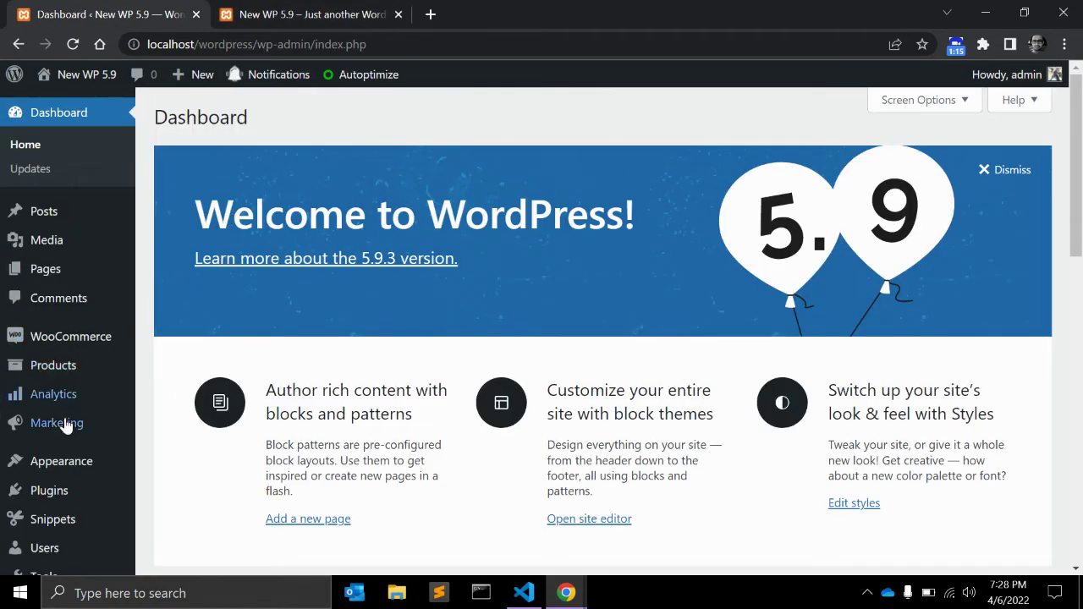
{"action": "scroll", "coordinate": [65, 415], "scroll_direction": "down", "scroll_amount": 1}
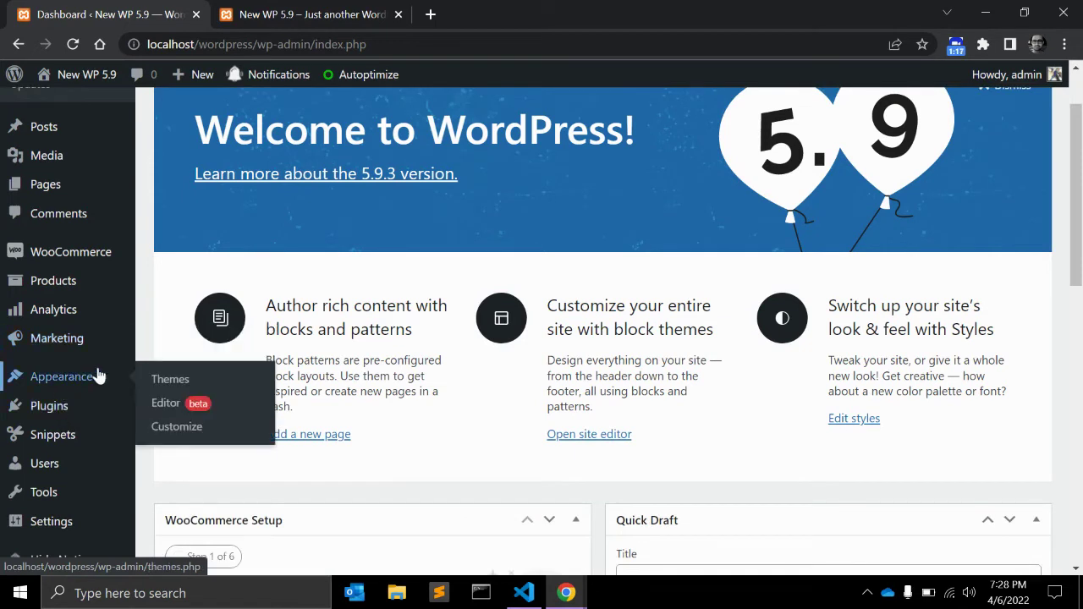
Open the Home template in the site editor and change the Hello world! title from H3 to H2.
{"action": "left_click", "coordinate": [180, 408]}
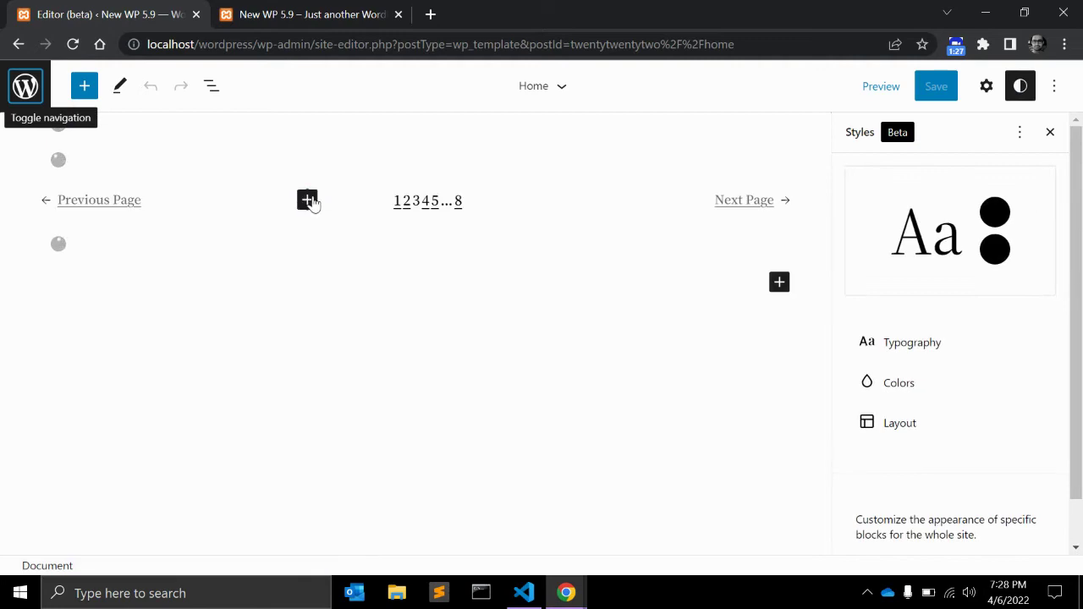
{"action": "left_click", "coordinate": [398, 244]}
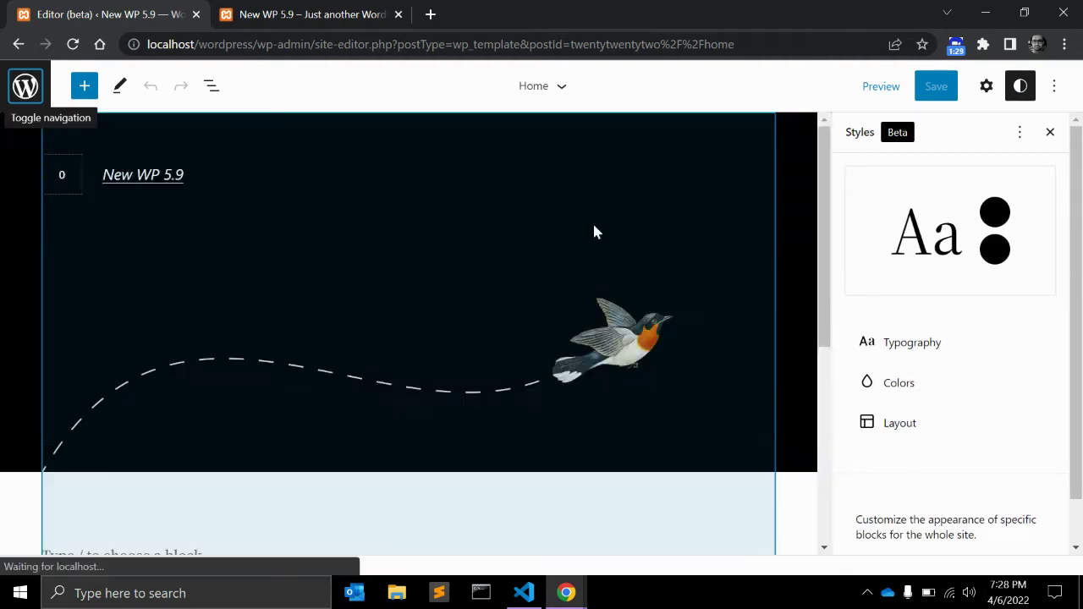
{"action": "scroll", "coordinate": [595, 231], "scroll_direction": "up", "scroll_amount": 5}
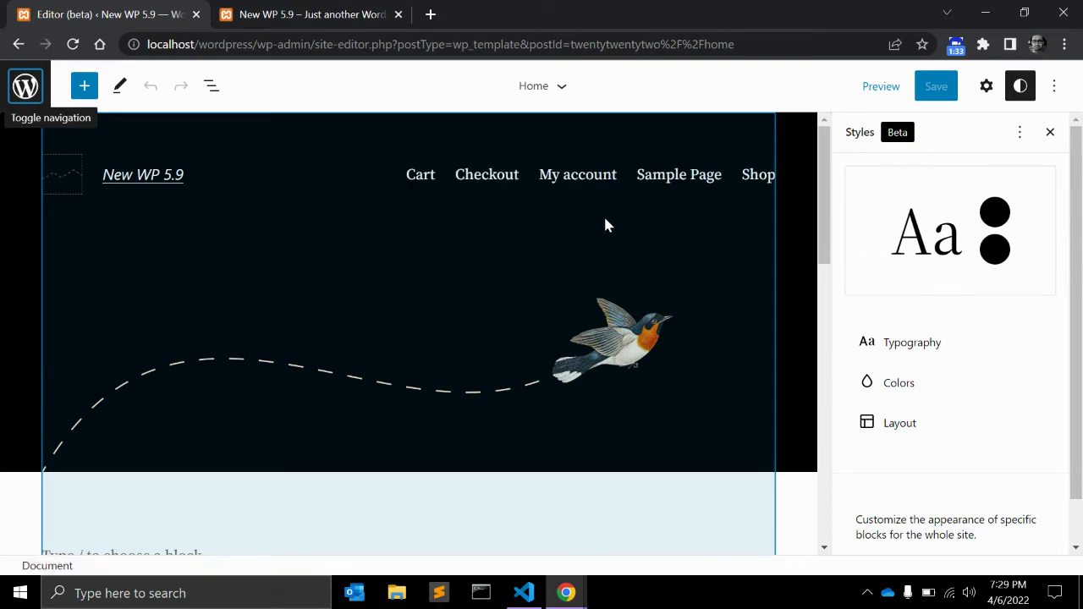
{"action": "scroll", "coordinate": [604, 223], "scroll_direction": "down", "scroll_amount": 4}
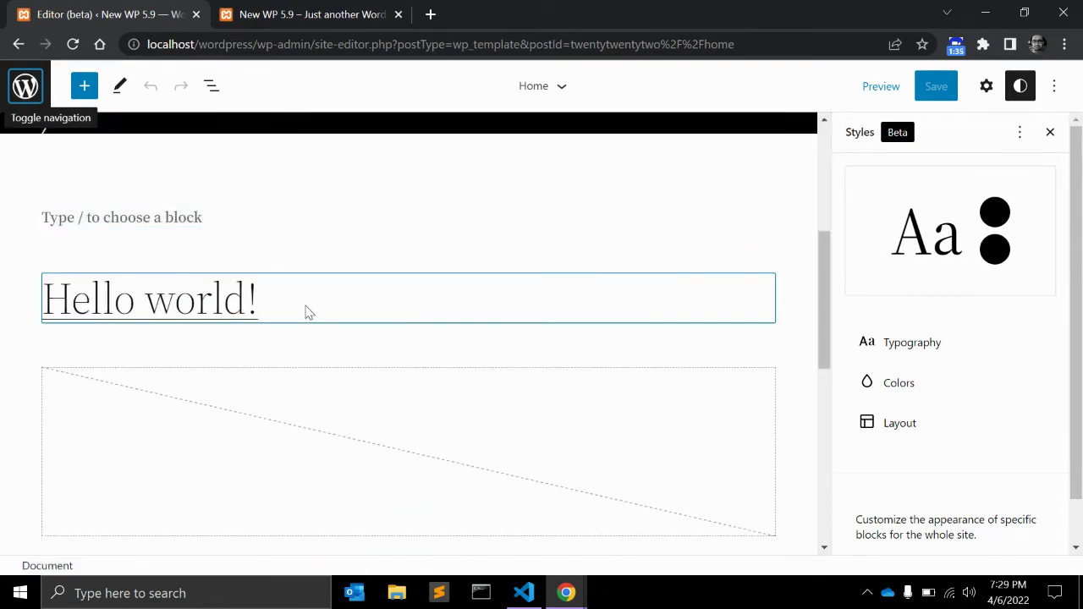
{"action": "left_click", "coordinate": [309, 313]}
{"action": "left_click", "coordinate": [239, 243]}
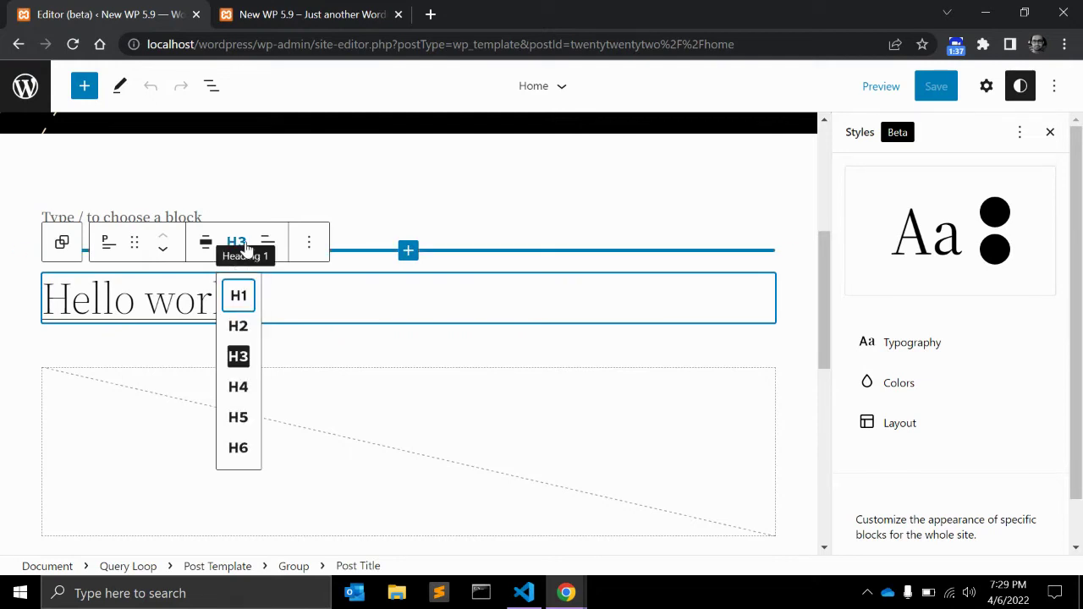
{"action": "left_click", "coordinate": [238, 327]}
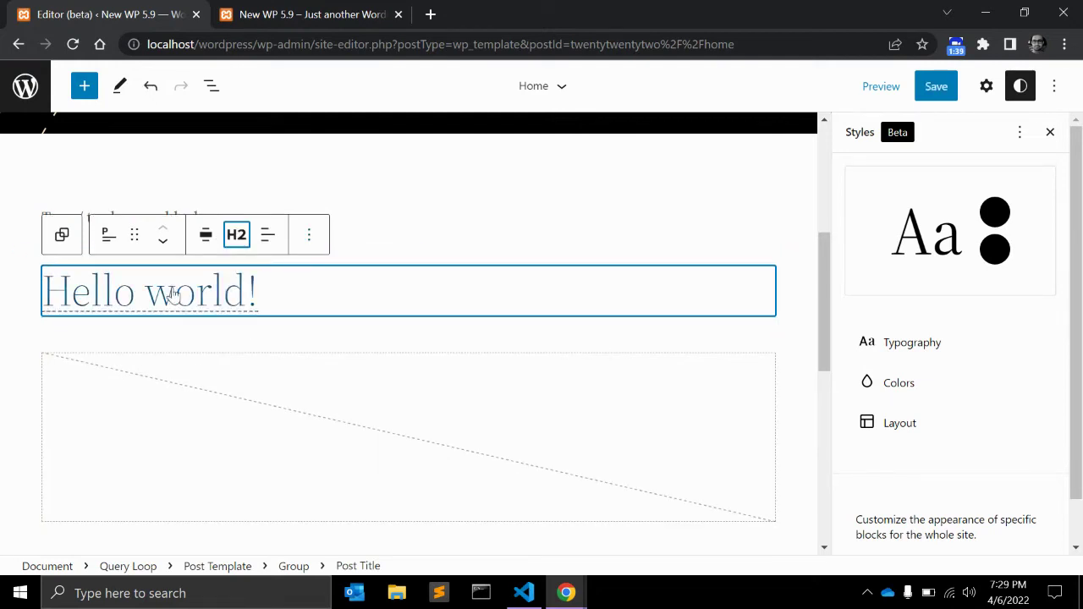
Move the post excerpt below the date and back, then scroll down to the footer credit.
{"action": "scroll", "coordinate": [181, 318], "scroll_direction": "down", "scroll_amount": 6}
{"action": "scroll", "coordinate": [155, 505], "scroll_direction": "up", "scroll_amount": 3}
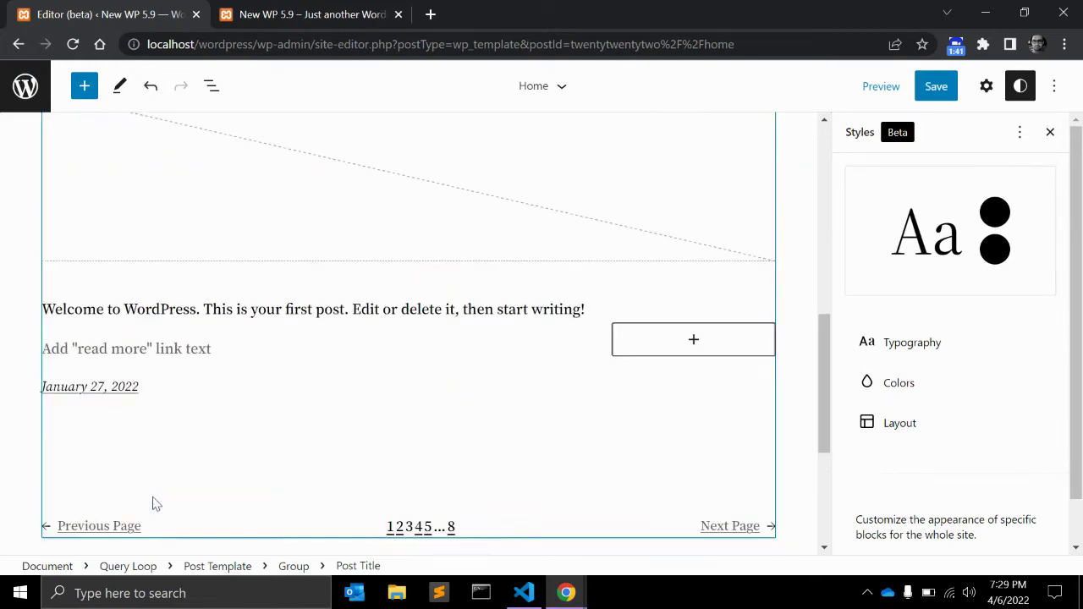
{"action": "left_click", "coordinate": [324, 326]}
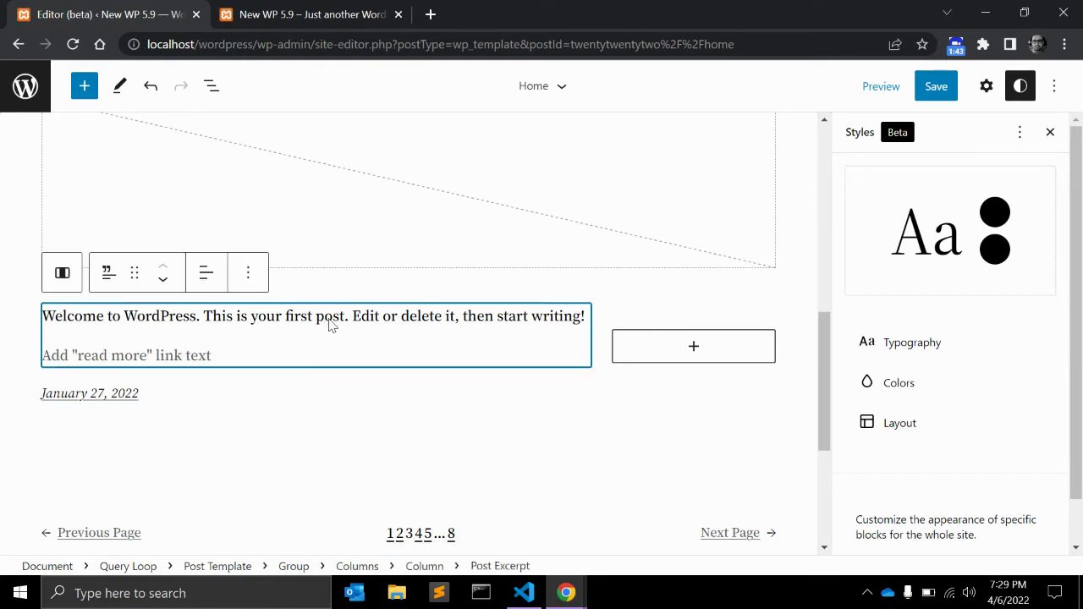
{"action": "left_click", "coordinate": [162, 278]}
{"action": "left_click", "coordinate": [163, 291]}
{"action": "scroll", "coordinate": [224, 347], "scroll_direction": "down", "scroll_amount": 1}
{"action": "scroll", "coordinate": [224, 348], "scroll_direction": "down", "scroll_amount": 2}
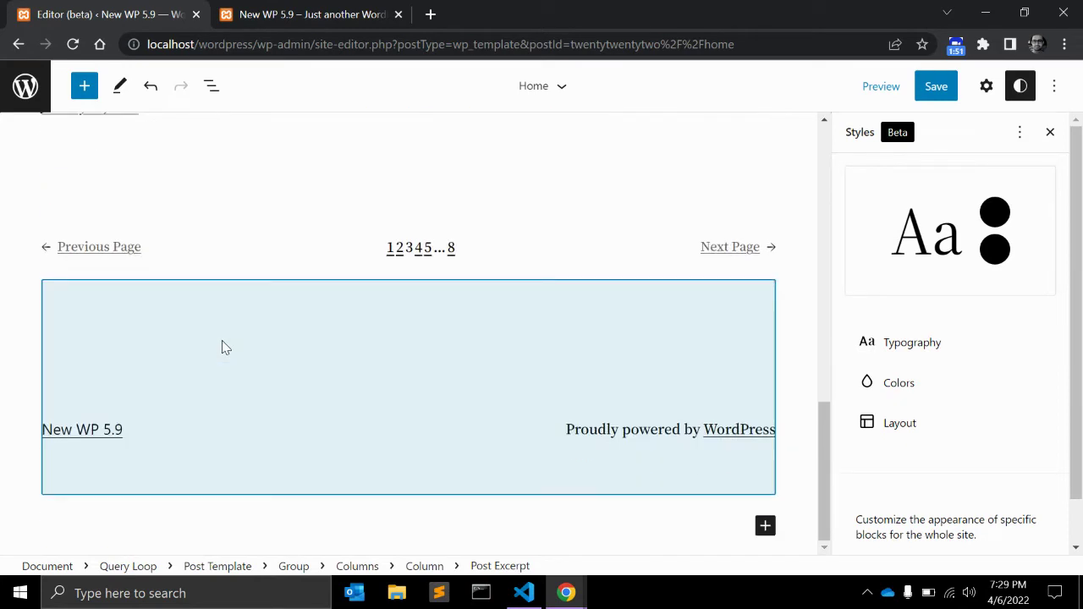
Delete the 'Proudly powered by WordPress' footer paragraph text and bring up the Home/Footer save review.
{"action": "left_click", "coordinate": [613, 432]}
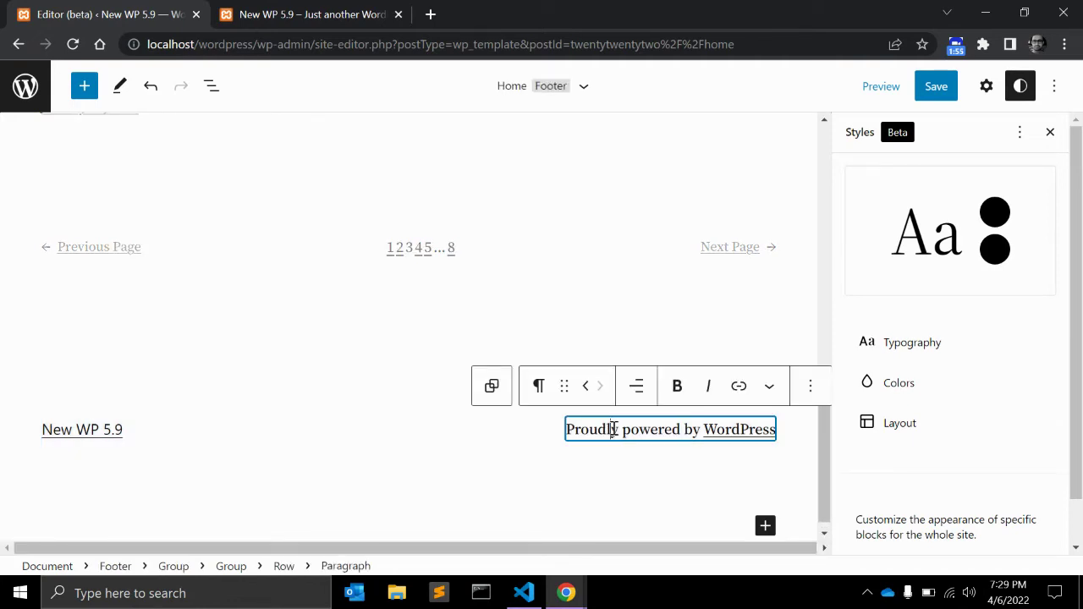
{"action": "triple_click", "coordinate": [648, 427]}
{"action": "key", "text": "ctrl+c"}
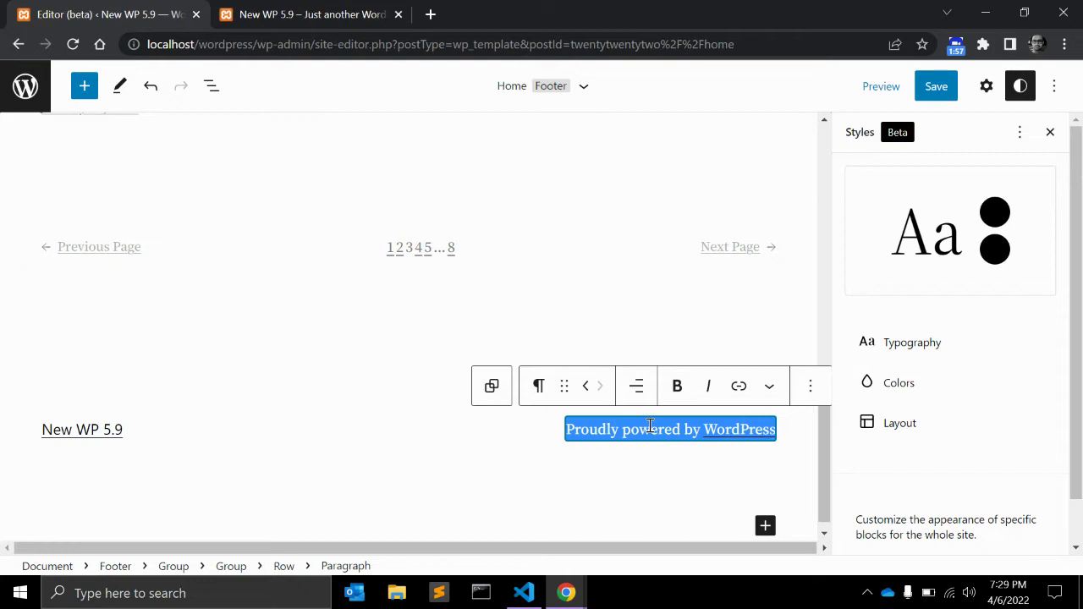
{"action": "key", "text": "BackSpace"}
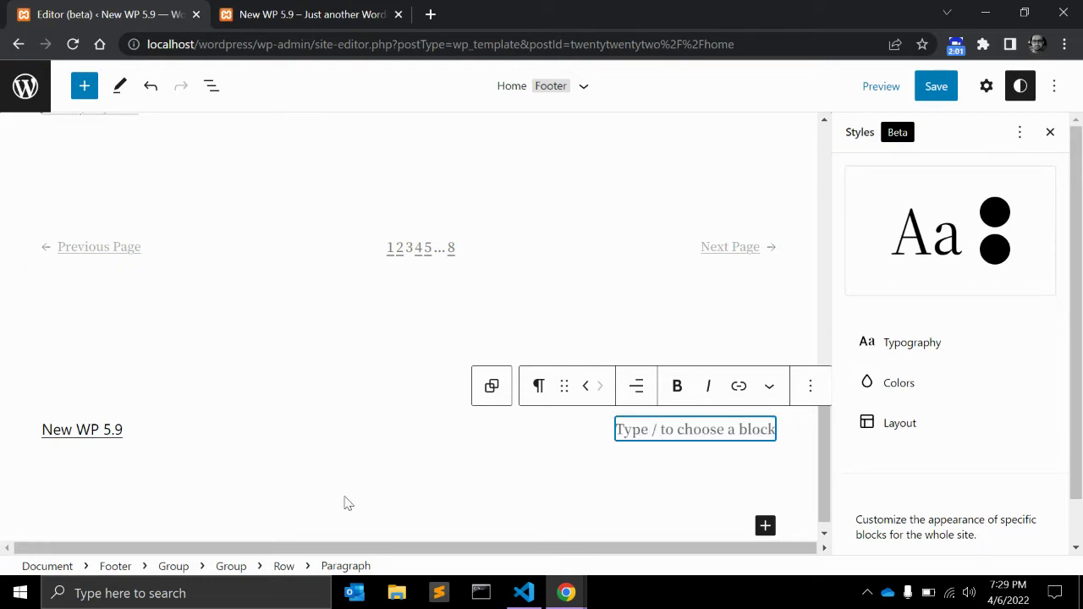
{"action": "left_click", "coordinate": [936, 93]}
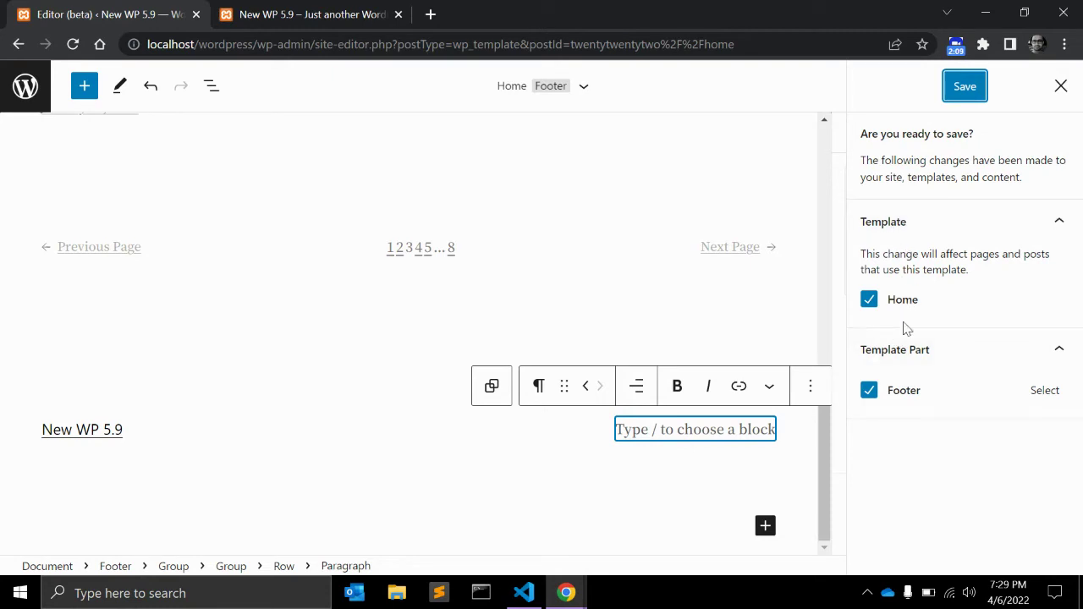
Save the Home and Footer changes and reload the front page to confirm the credit is gone.
{"action": "left_click", "coordinate": [966, 88]}
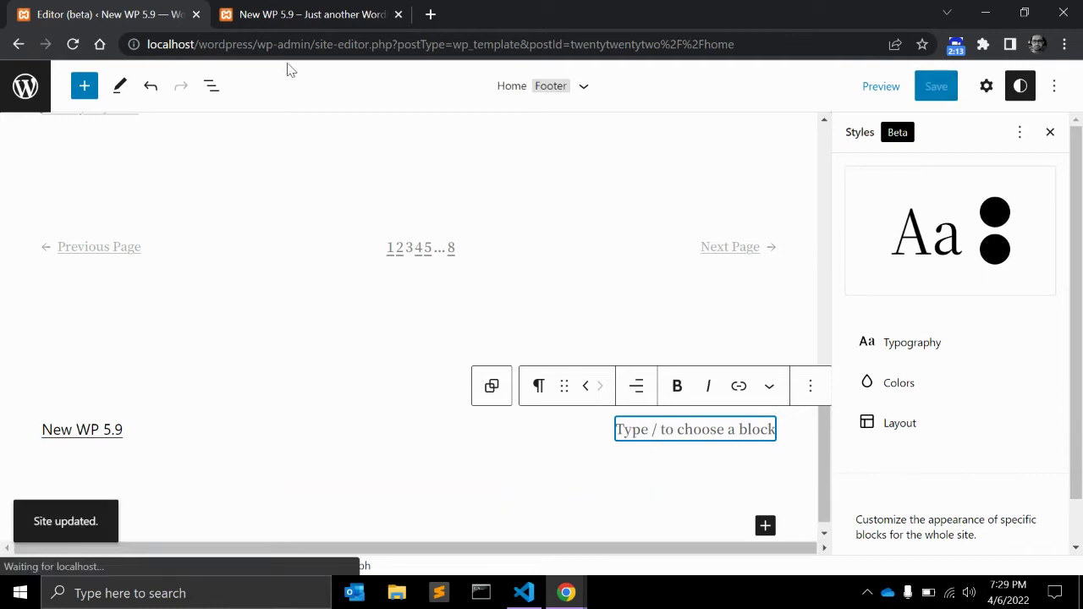
{"action": "left_click", "coordinate": [293, 26]}
{"action": "key", "text": "F5"}
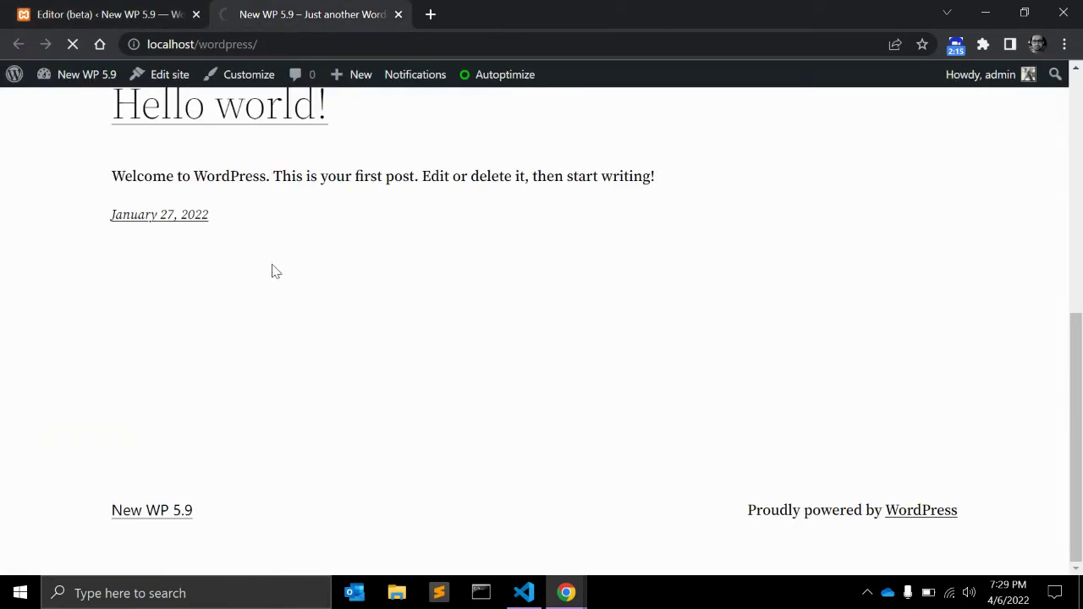
{"action": "scroll", "coordinate": [279, 282], "scroll_direction": "down", "scroll_amount": 5}
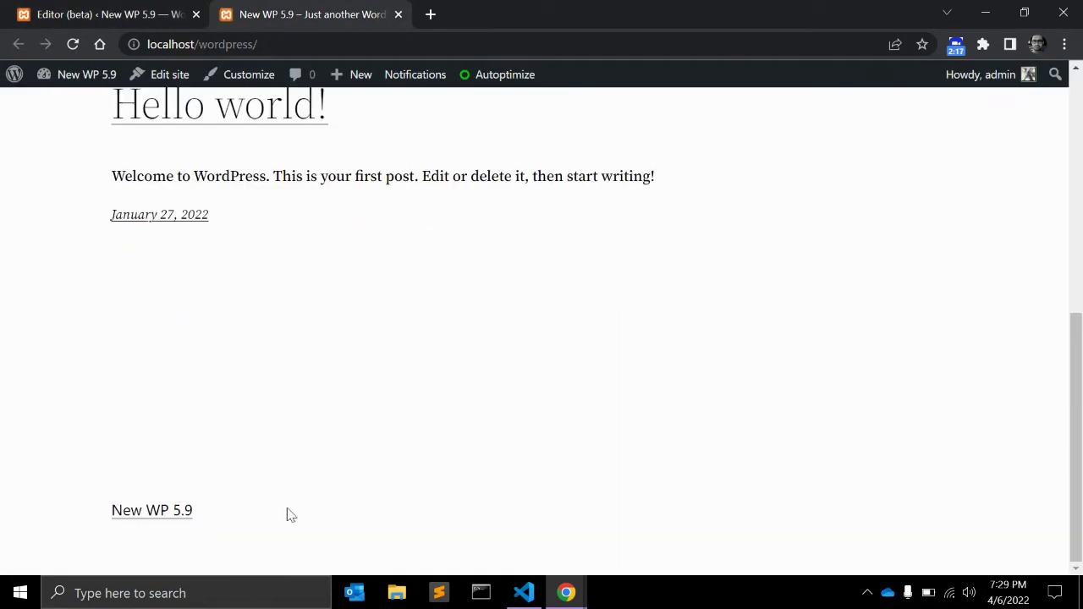
{"action": "key", "text": "ctrl+1"}
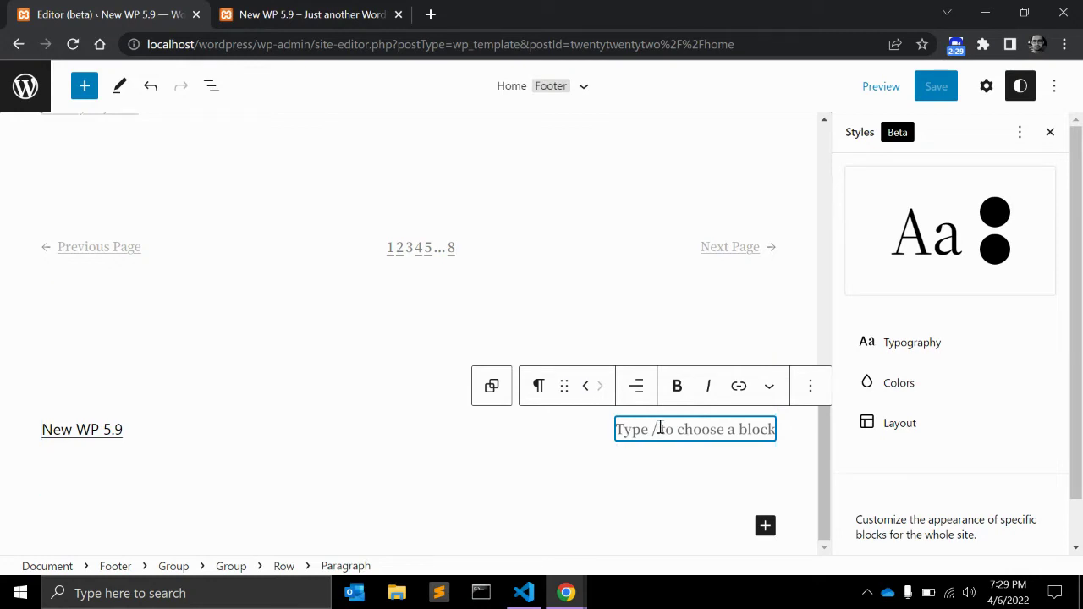
Paste the 'Proudly powered by WordPress' credit back into the footer paragraph.
{"action": "key", "text": "ctrl+v"}
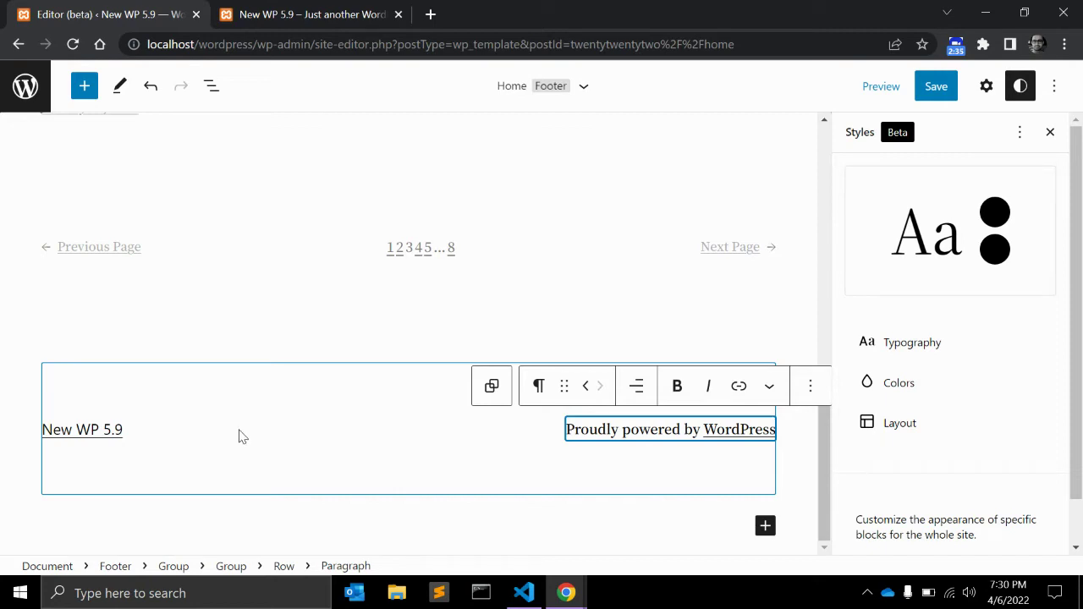
{"action": "left_click", "coordinate": [611, 430]}
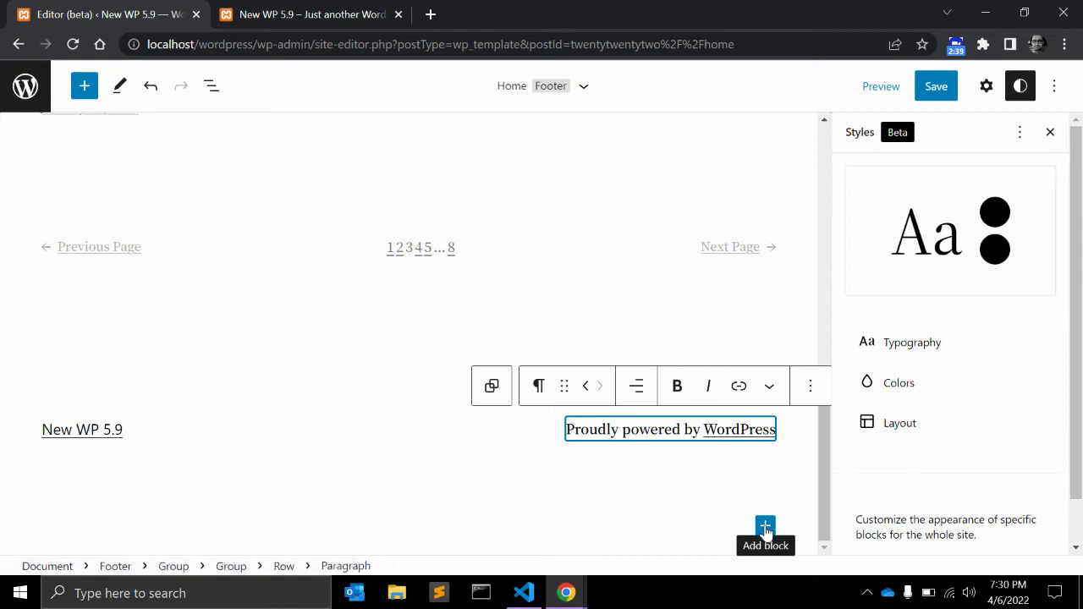
{"action": "left_click", "coordinate": [766, 528]}
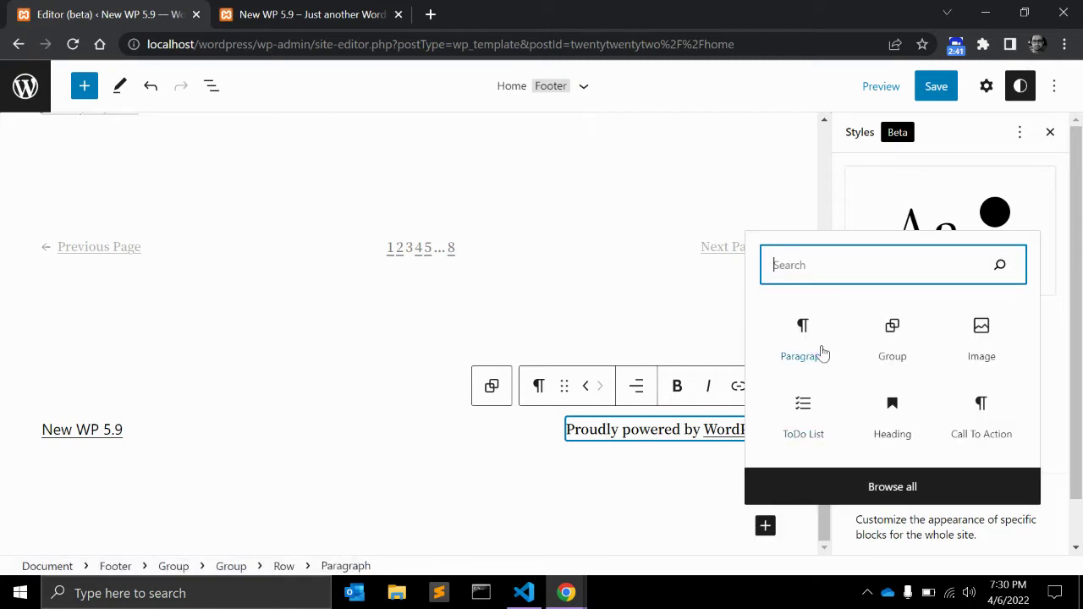
{"action": "scroll", "coordinate": [358, 389], "scroll_direction": "up", "scroll_amount": 2}
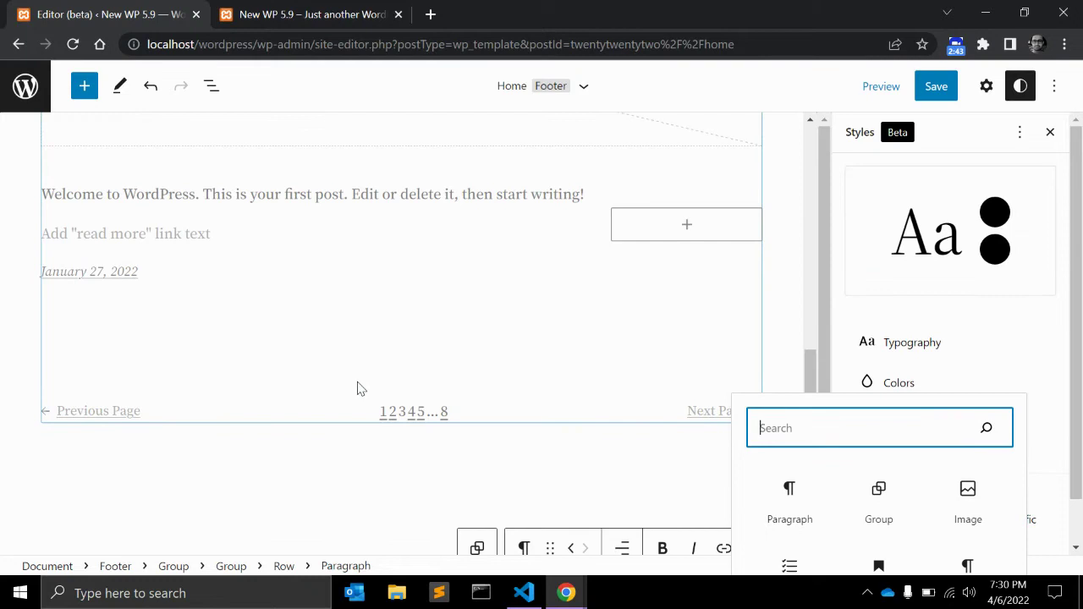
{"action": "scroll", "coordinate": [358, 388], "scroll_direction": "up", "scroll_amount": 2}
{"action": "scroll", "coordinate": [357, 389], "scroll_direction": "up", "scroll_amount": 3}
{"action": "scroll", "coordinate": [357, 389], "scroll_direction": "up", "scroll_amount": 5}
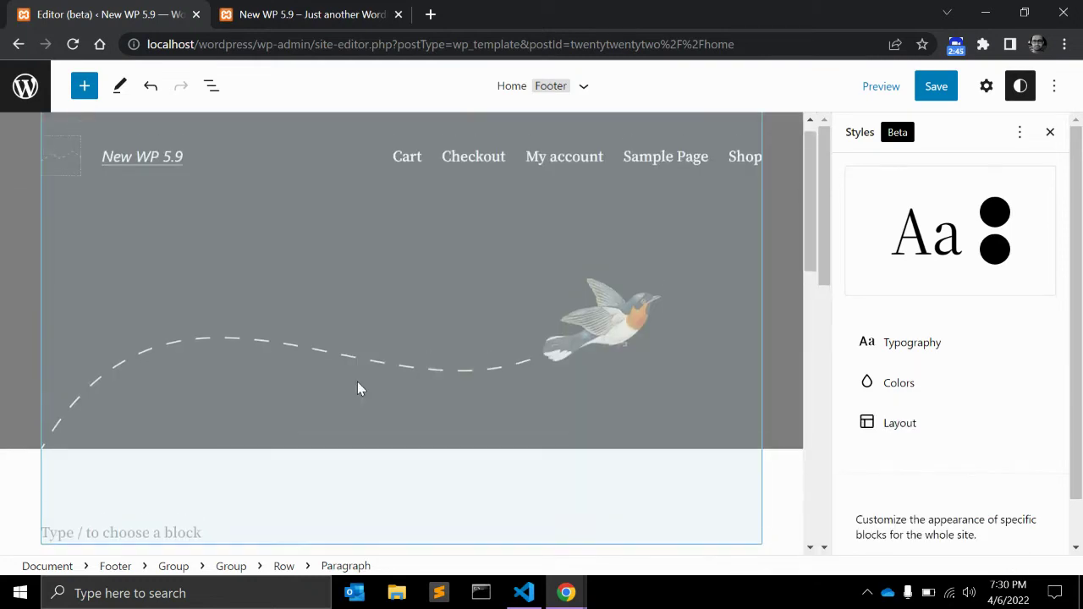
{"action": "scroll", "coordinate": [357, 389], "scroll_direction": "down", "scroll_amount": 10}
{"action": "scroll", "coordinate": [357, 388], "scroll_direction": "down", "scroll_amount": 5}
{"action": "scroll", "coordinate": [357, 388], "scroll_direction": "down", "scroll_amount": 1}
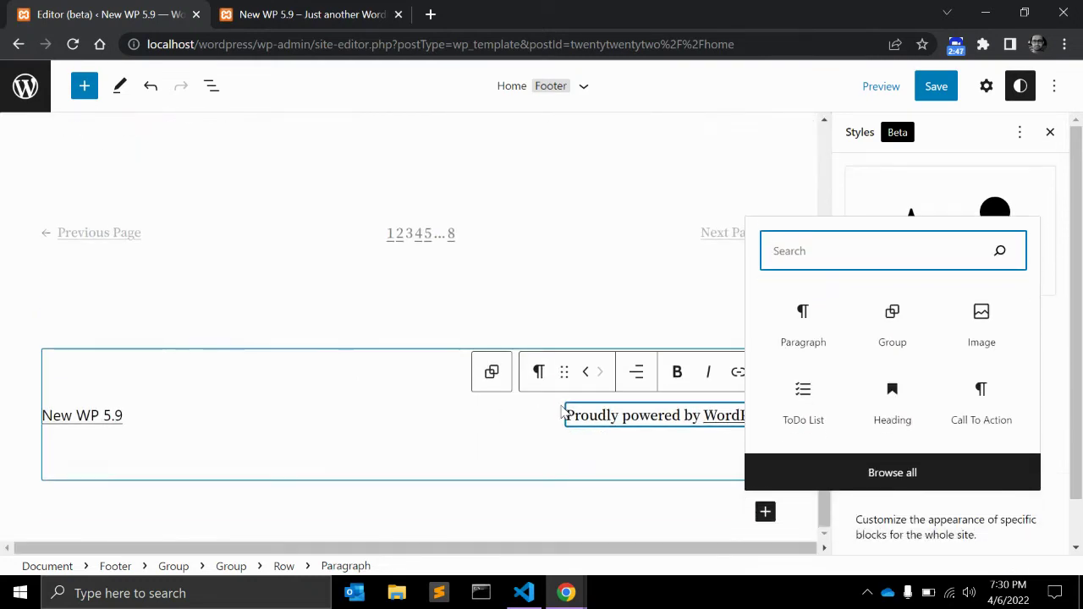
Save the restored footer and reload the front page to verify the credit is back.
{"action": "left_click", "coordinate": [936, 85]}
{"action": "left_click", "coordinate": [982, 85]}
{"action": "mouse_move", "coordinate": [675, 238]}
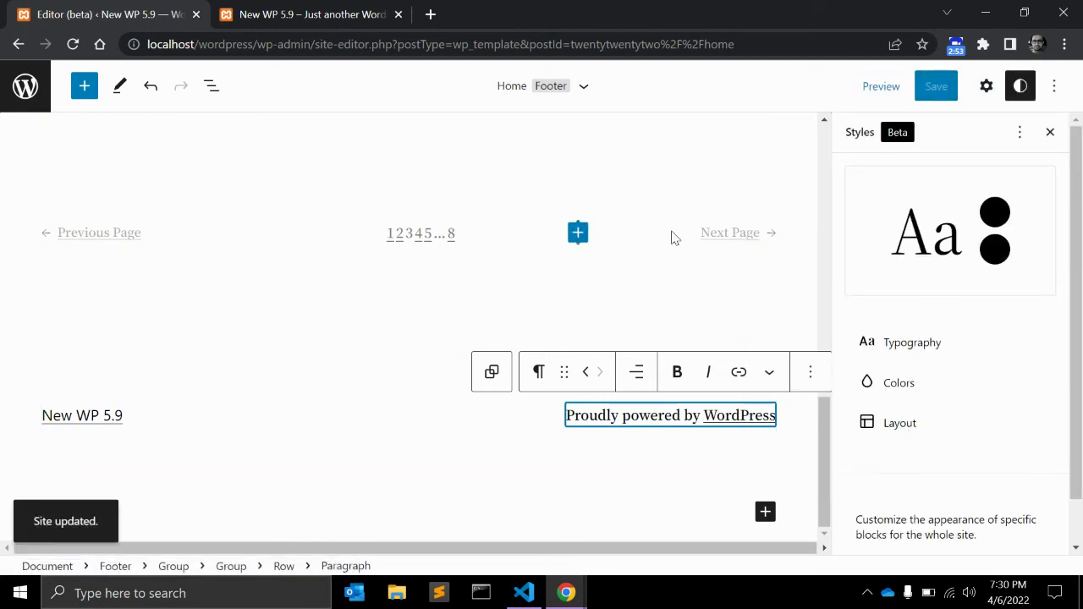
{"action": "key", "text": "ctrl+Tab"}
{"action": "key", "text": "F5"}
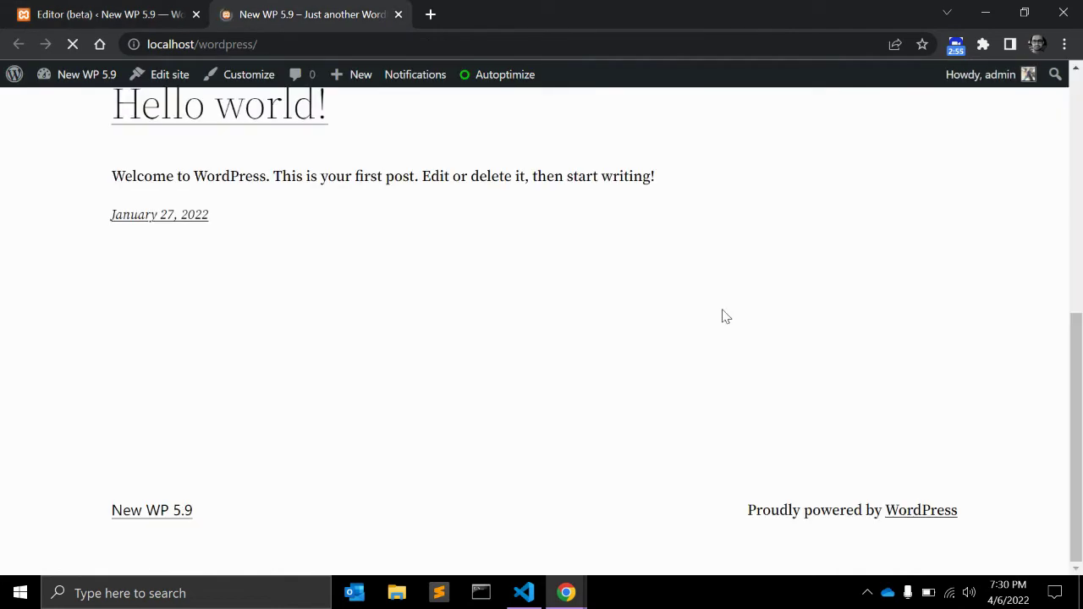
{"action": "double_click", "coordinate": [763, 508]}
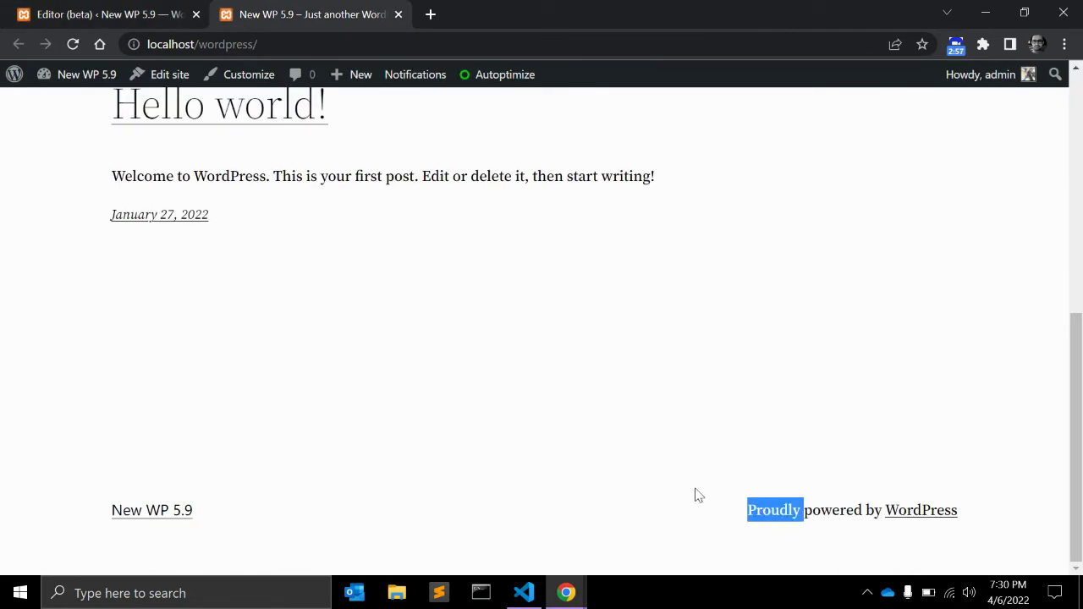
{"action": "left_click", "coordinate": [694, 493]}
{"action": "key", "text": "ctrl+Tab"}
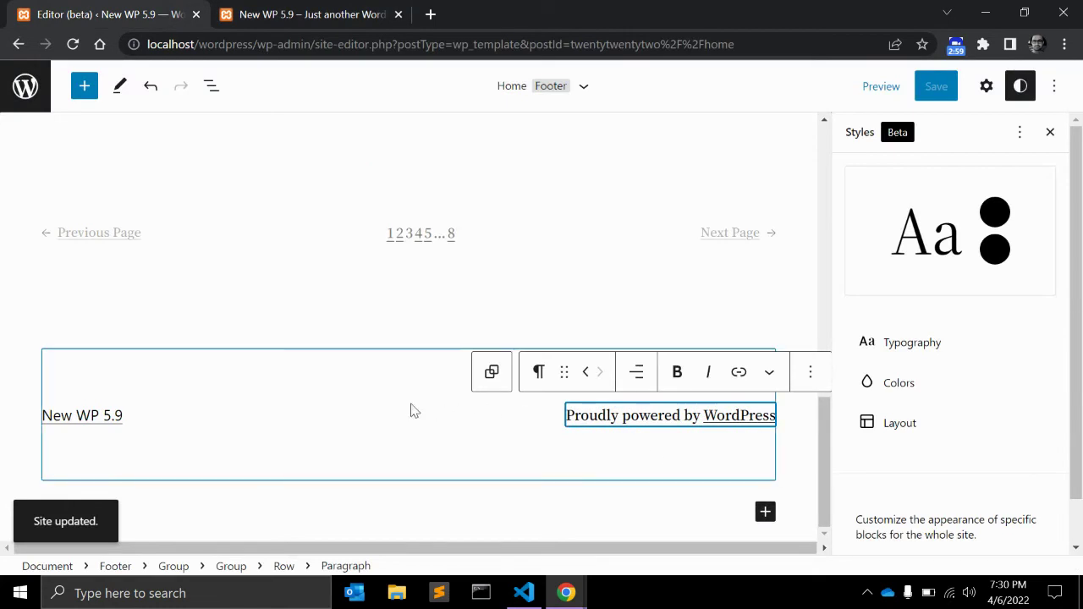
{"action": "key", "text": "ctrl+Tab"}
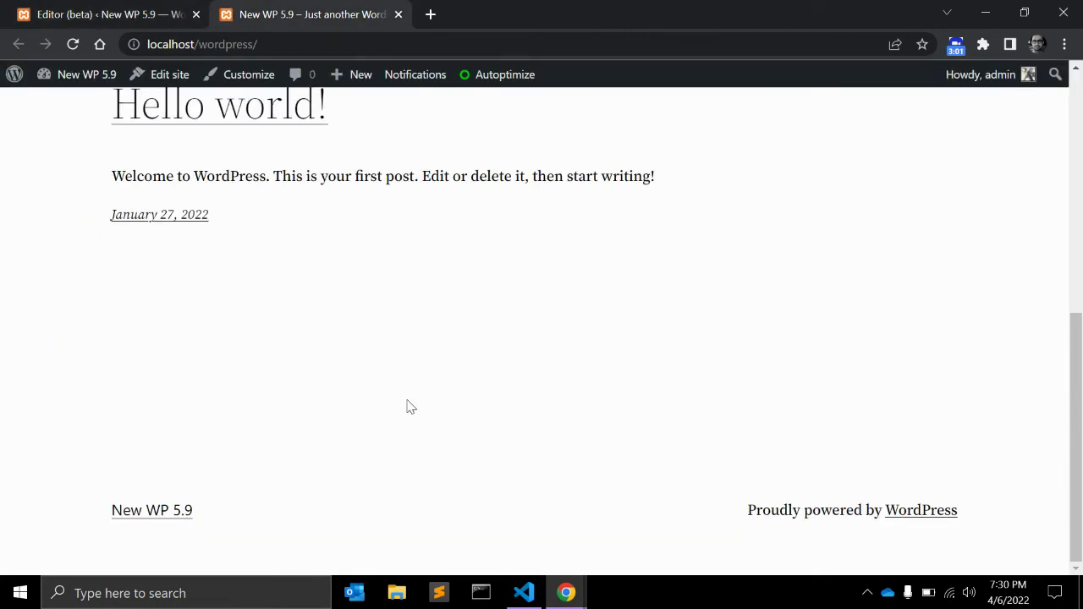
{"action": "key", "text": "ctrl+Tab"}
Go from the site editor to the Dashboard and open the Customizer's empty Additional CSS section.
{"action": "left_click", "coordinate": [25, 88]}
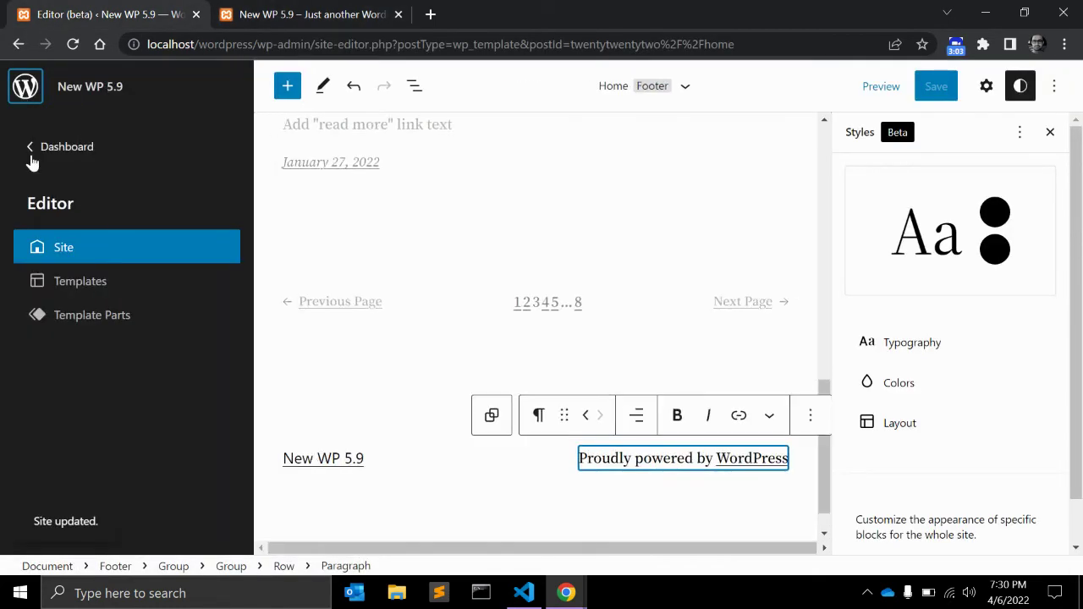
{"action": "left_click", "coordinate": [31, 156]}
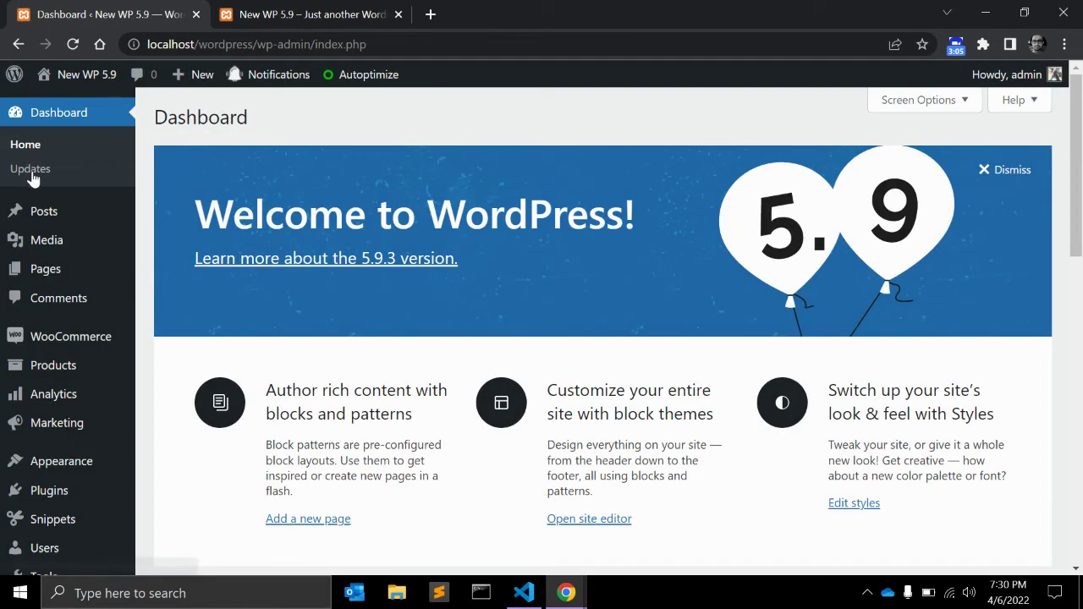
{"action": "scroll", "coordinate": [32, 186], "scroll_direction": "down", "scroll_amount": 2}
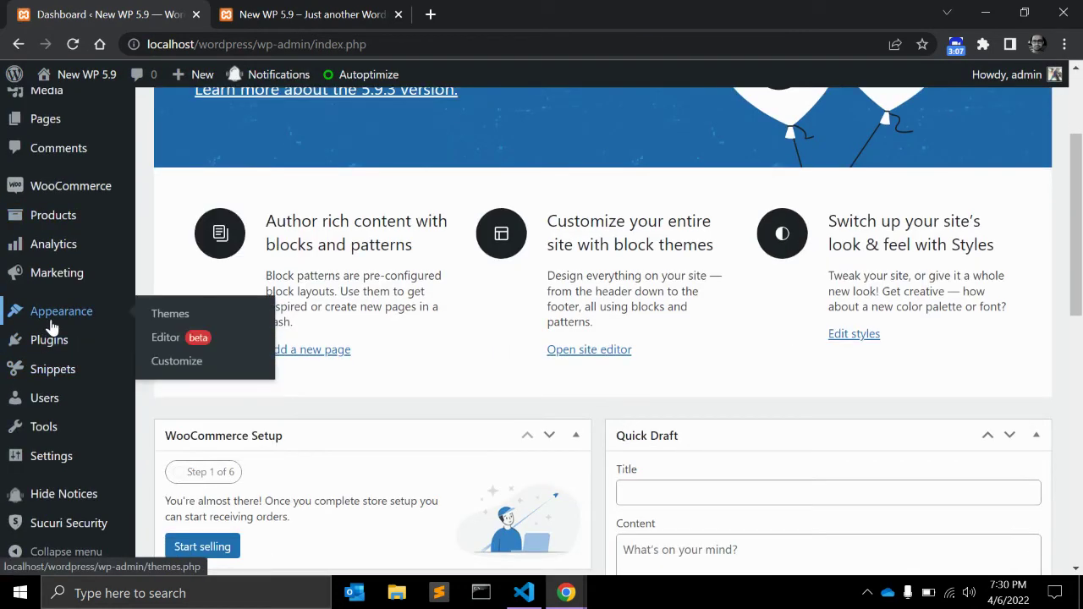
{"action": "left_click", "coordinate": [182, 361]}
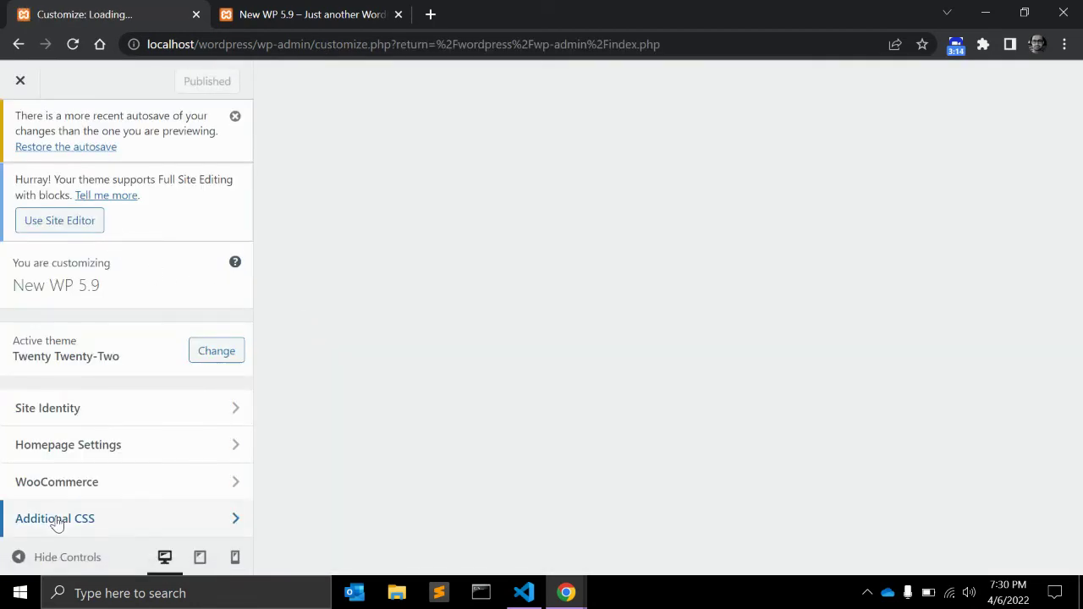
{"action": "left_click", "coordinate": [53, 519]}
{"action": "scroll", "coordinate": [100, 388], "scroll_direction": "down", "scroll_amount": 2}
{"action": "scroll", "coordinate": [102, 379], "scroll_direction": "down", "scroll_amount": 2}
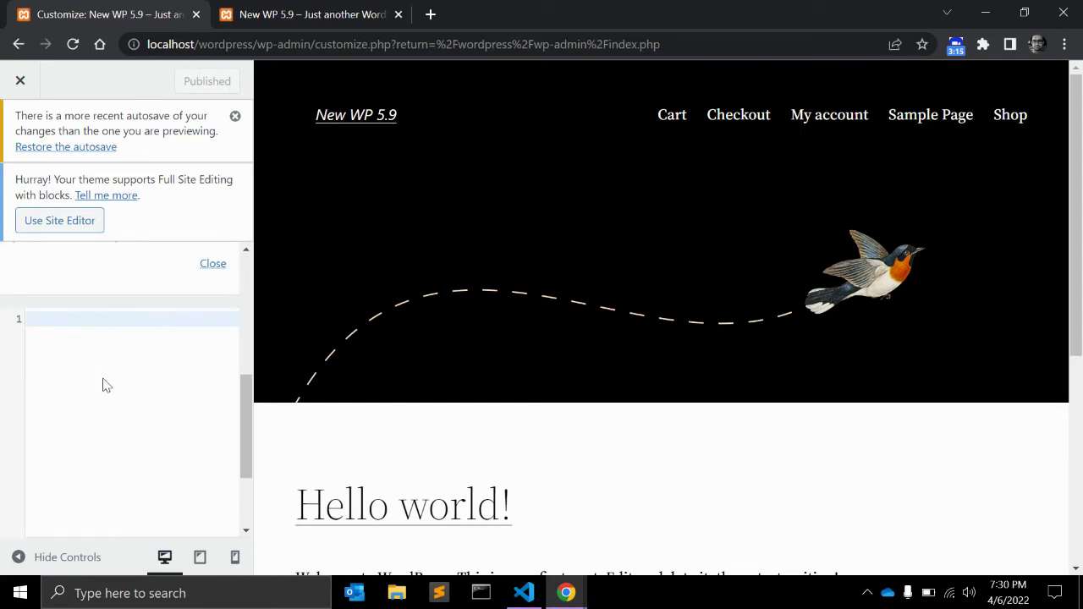
{"action": "key", "text": "ctrl+Tab"}
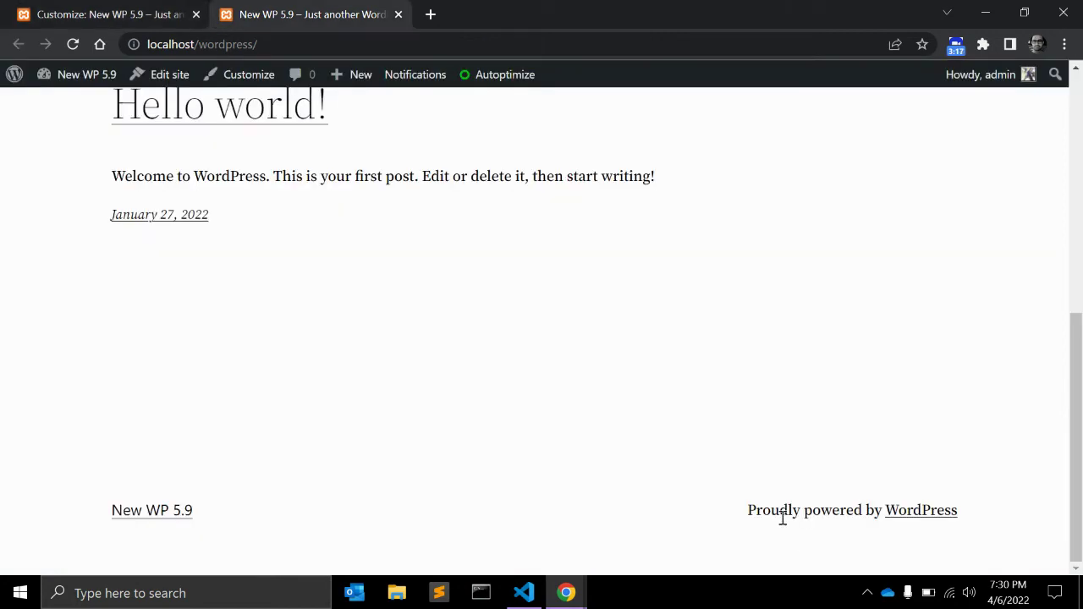
{"action": "key", "text": "ctrl+shift+Tab"}
{"action": "scroll", "coordinate": [622, 418], "scroll_direction": "down", "scroll_amount": 5}
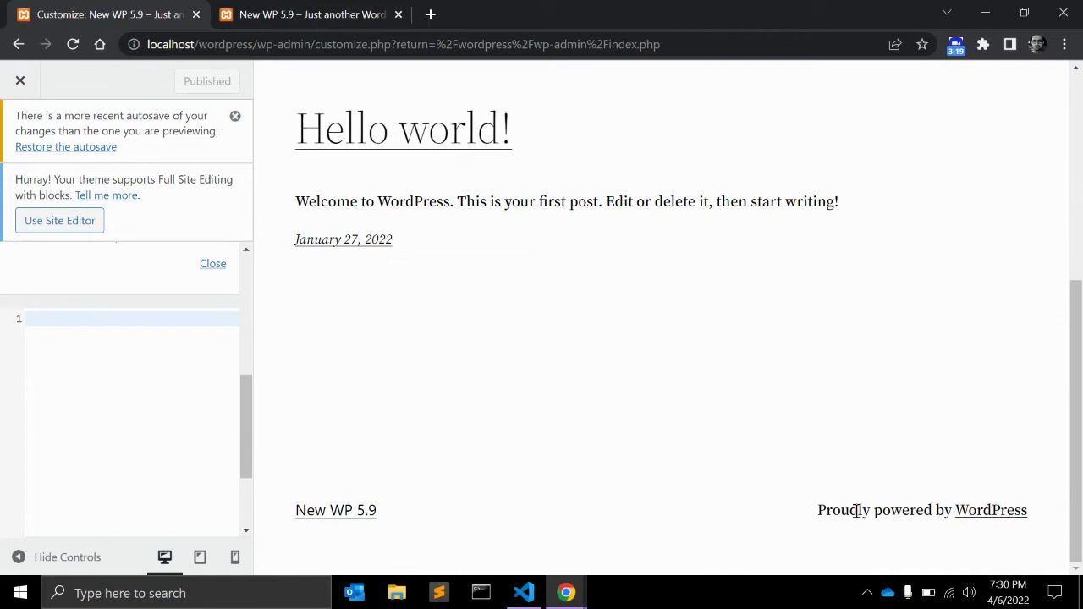
Inspect the footer credit's markup and begin the Additional CSS selector 'footer p'.
{"action": "right_click", "coordinate": [857, 511]}
{"action": "left_click", "coordinate": [805, 500]}
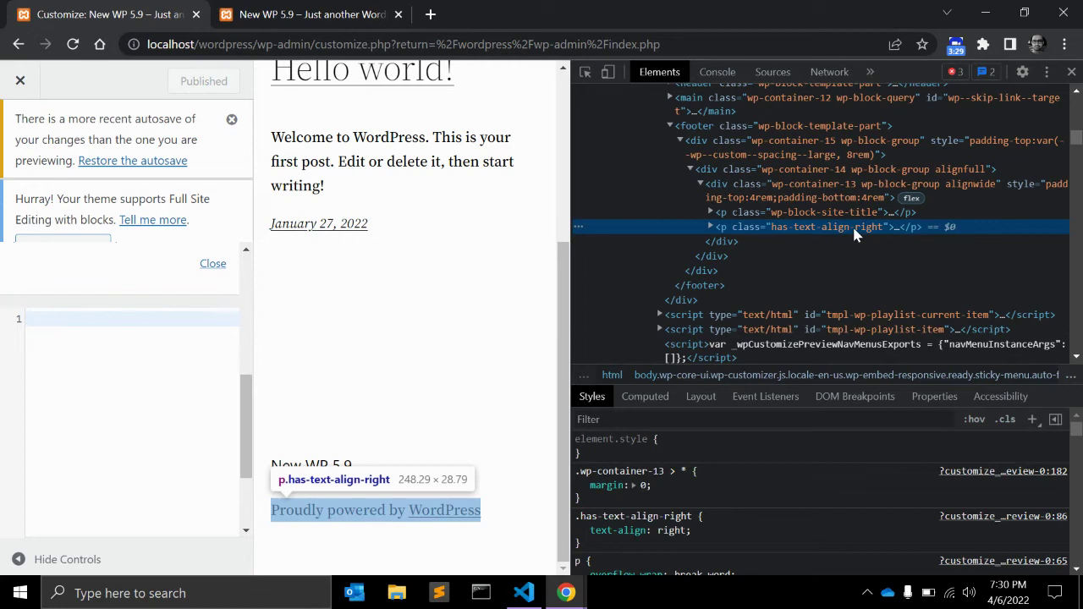
{"action": "scroll", "coordinate": [777, 236], "scroll_direction": "up", "scroll_amount": 2}
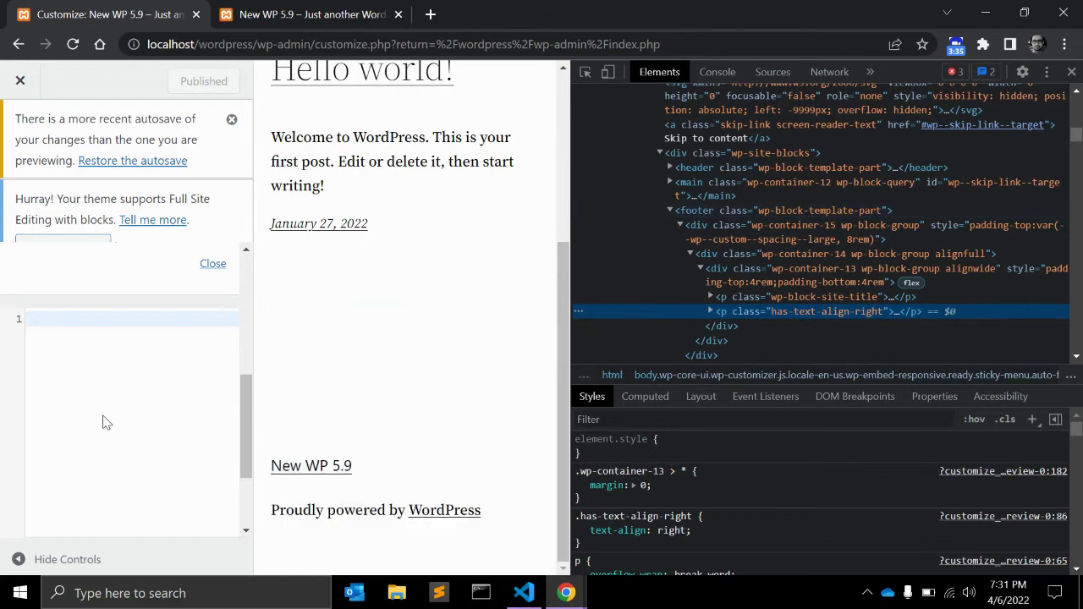
{"action": "left_click", "coordinate": [107, 421]}
{"action": "type", "text": "foot"}
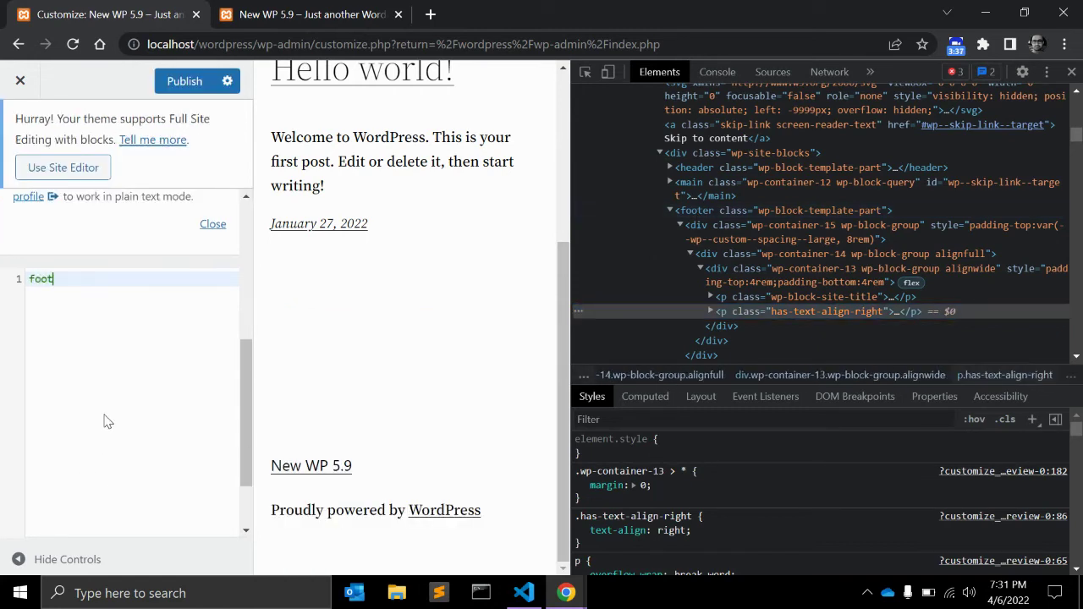
{"action": "type", "text": "er"}
{"action": "type", "text": " p"}
Complete the rule 'footer p.has-text-align-right { display: none; }' using the credit's pasted class.
{"action": "double_click", "coordinate": [821, 316]}
{"action": "key", "text": "ctrl+c"}
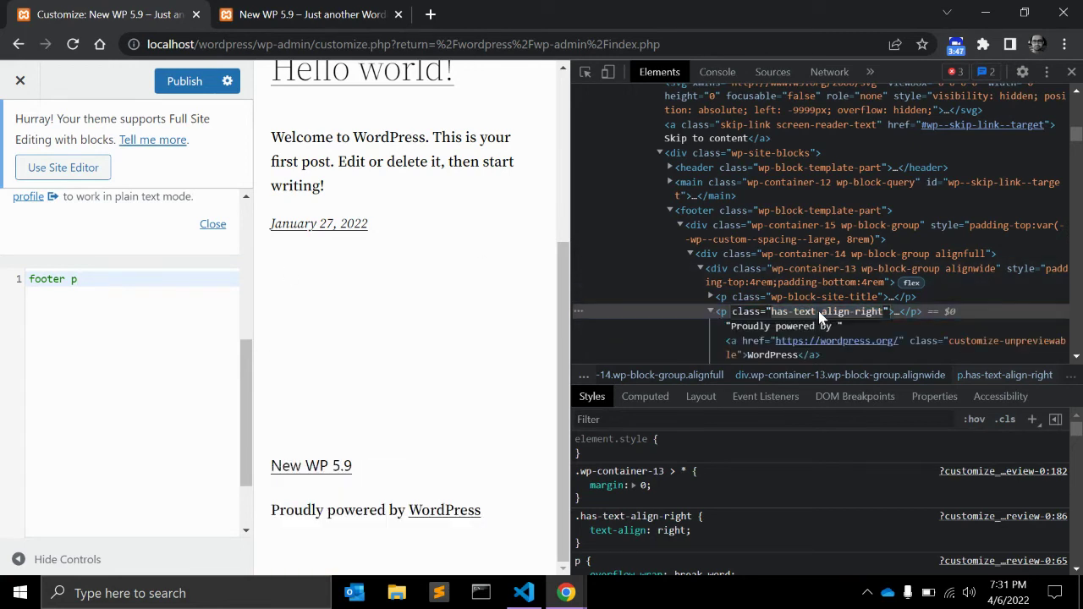
{"action": "left_click", "coordinate": [125, 319]}
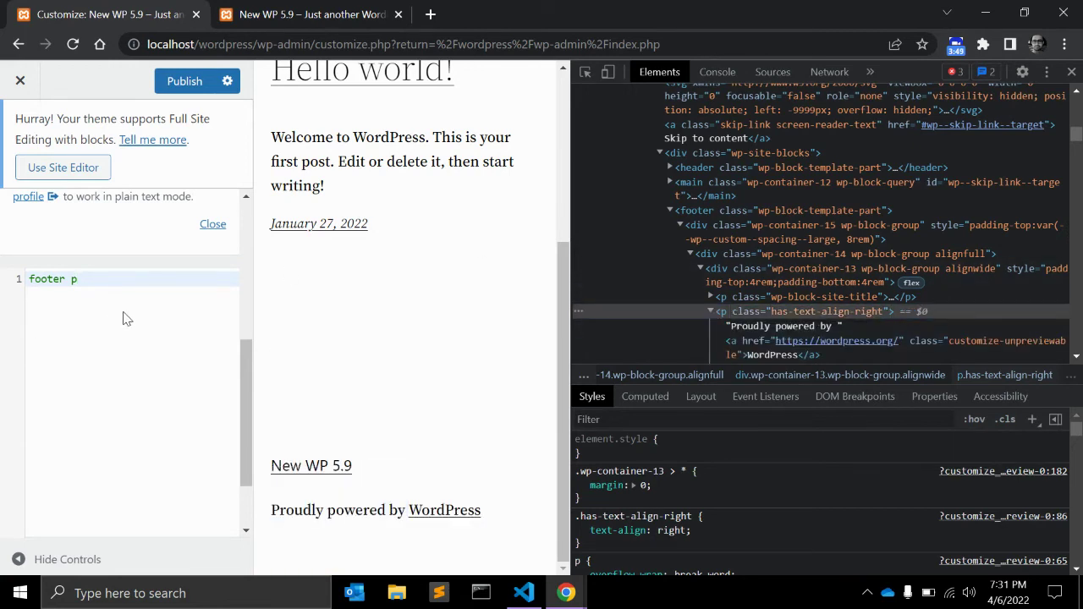
{"action": "type", "text": "."}
{"action": "key", "text": "ctrl+v"}
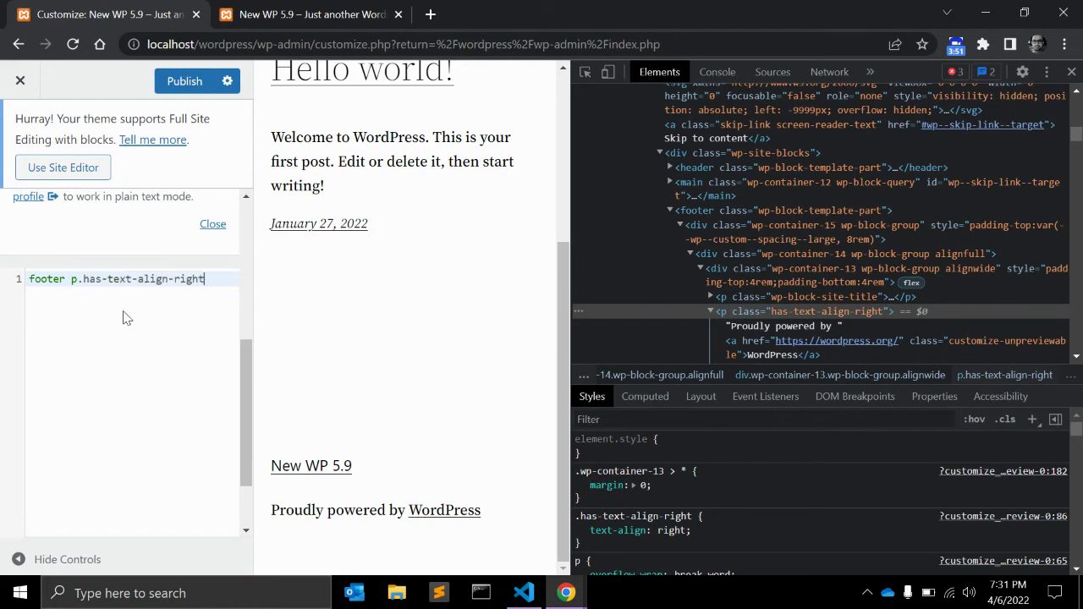
{"action": "type", "text": "{"}
{"action": "key", "text": "Return"}
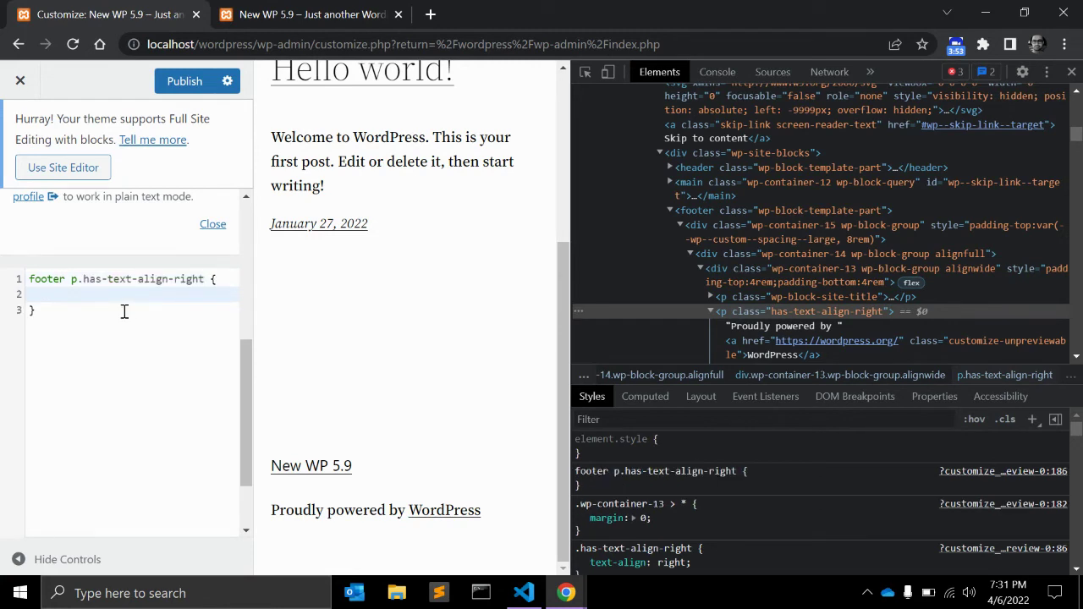
{"action": "type", "text": "dis"}
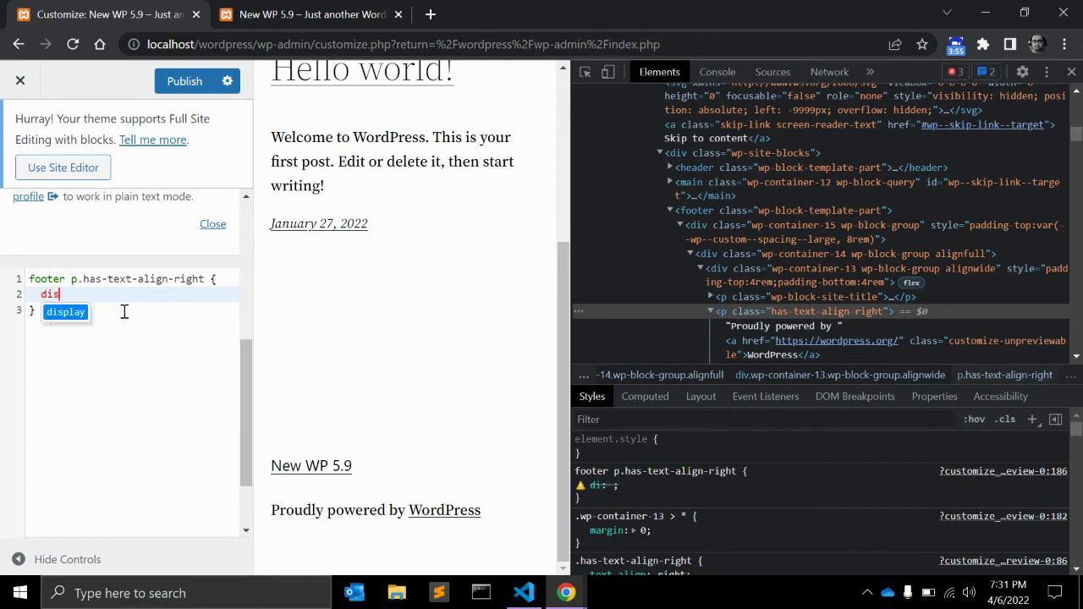
{"action": "key", "text": "Return"}
{"action": "type", "text": ": non"}
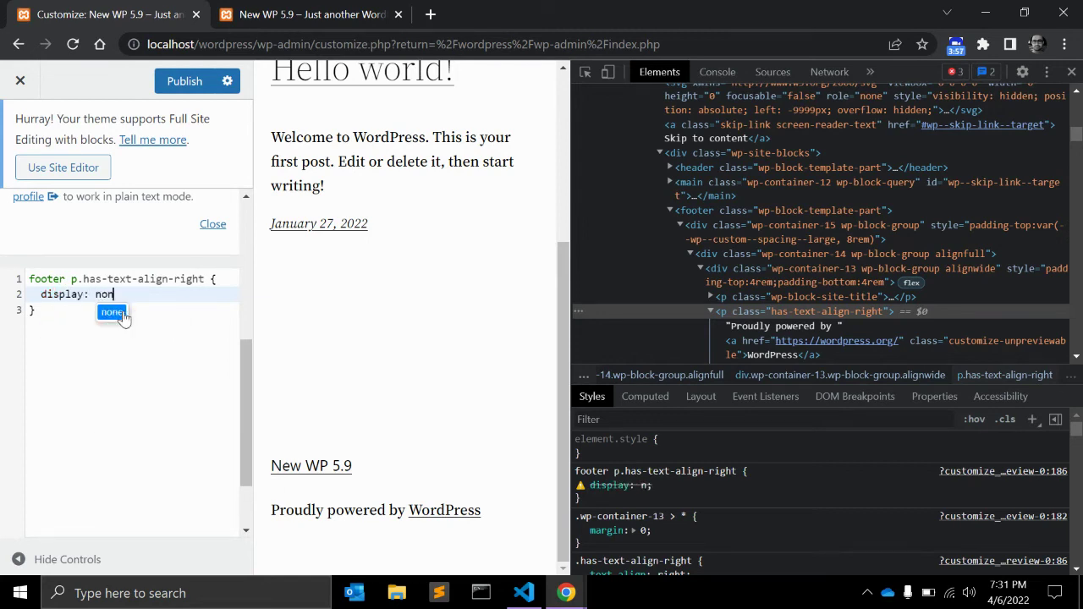
{"action": "type", "text": "e;"}
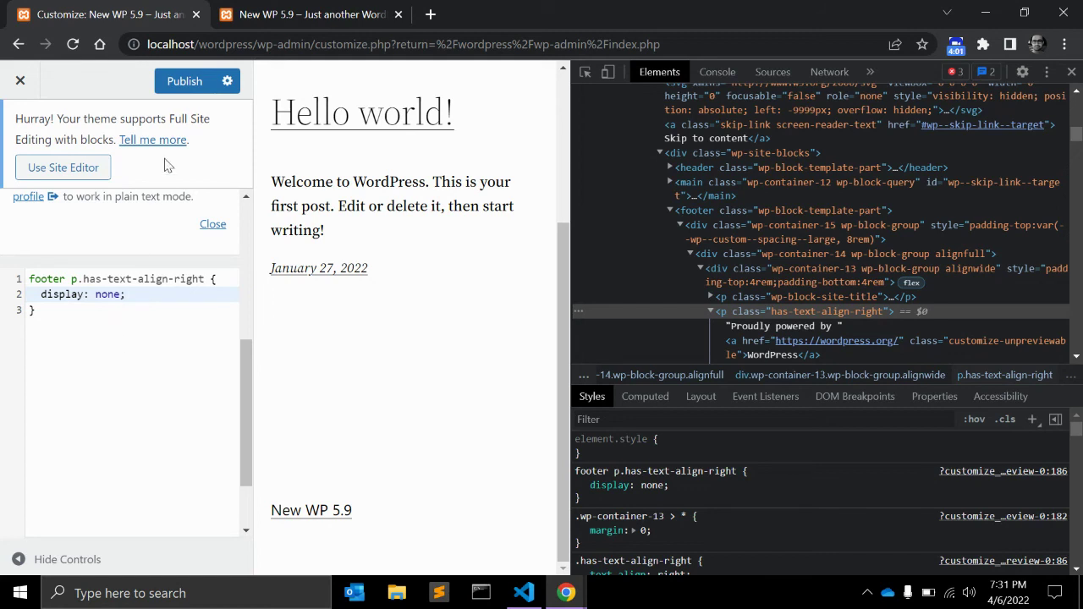
Publish the custom CSS and reload the front page to confirm the credit is hidden.
{"action": "left_click", "coordinate": [191, 84]}
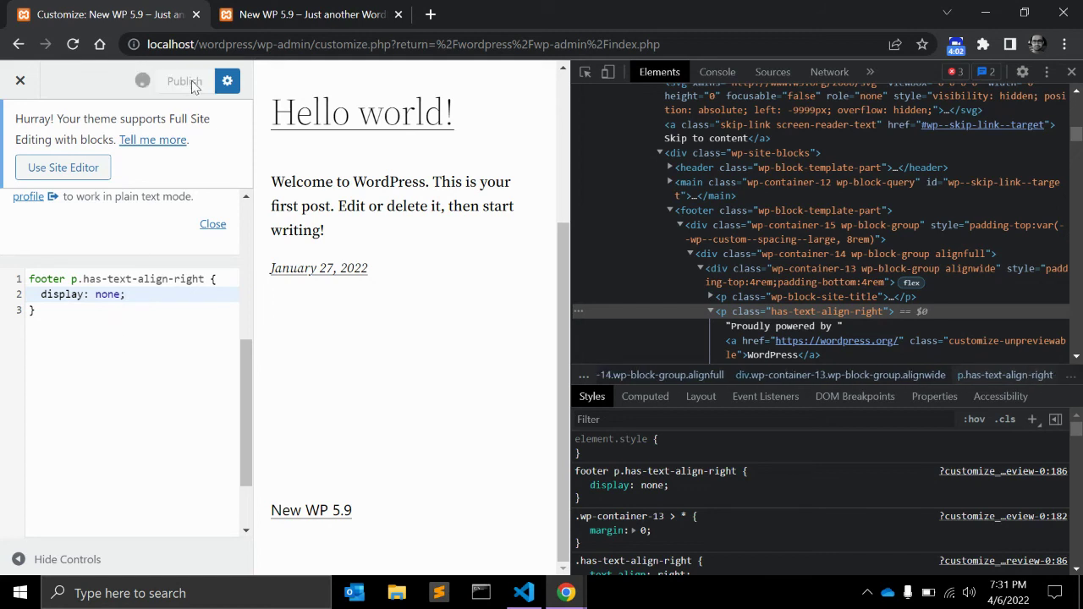
{"action": "left_click", "coordinate": [301, 14]}
{"action": "left_click", "coordinate": [75, 15]}
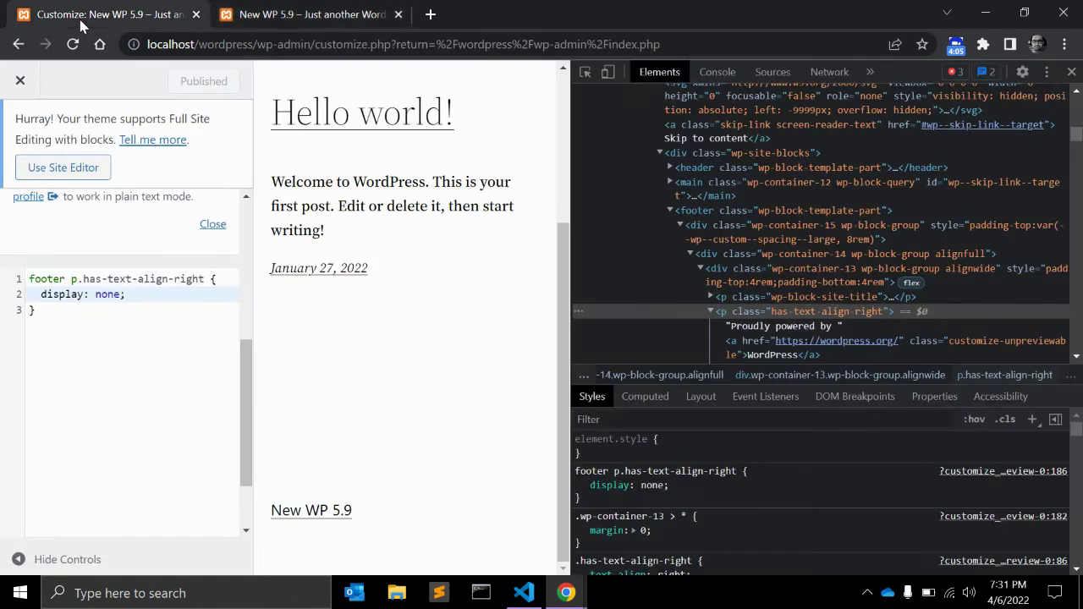
{"action": "left_click", "coordinate": [284, 19]}
{"action": "key", "text": "F5"}
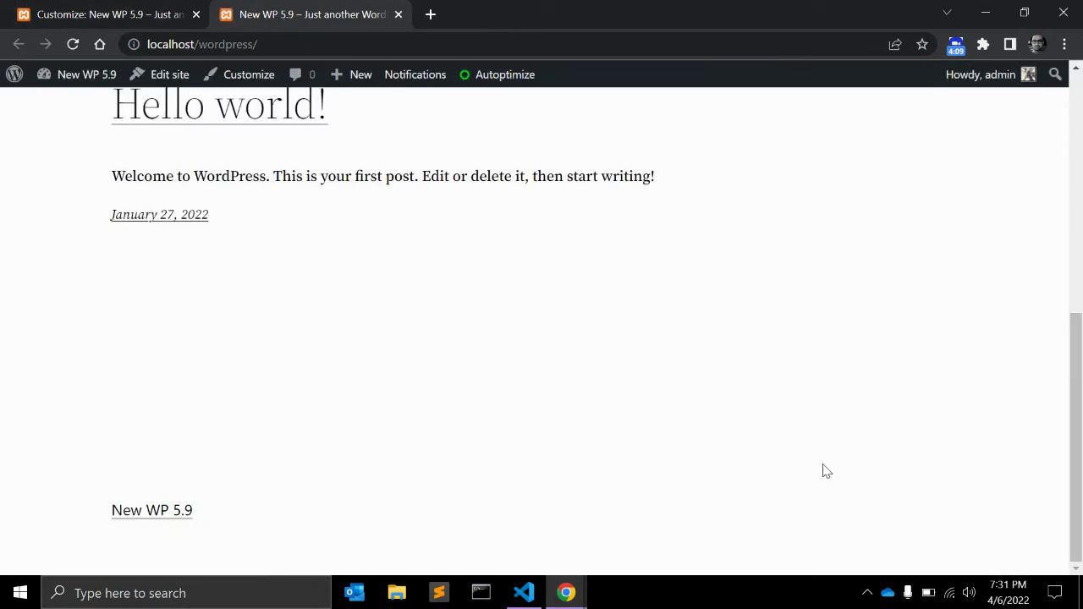
{"action": "key", "text": "ctrl+Tab"}
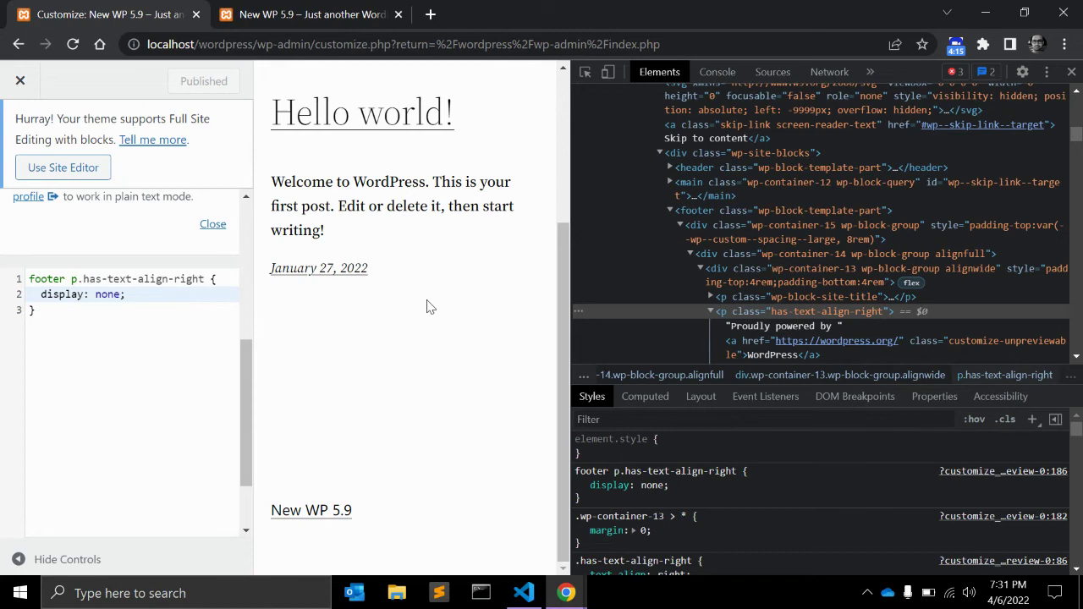
{"action": "left_click", "coordinate": [146, 378]}
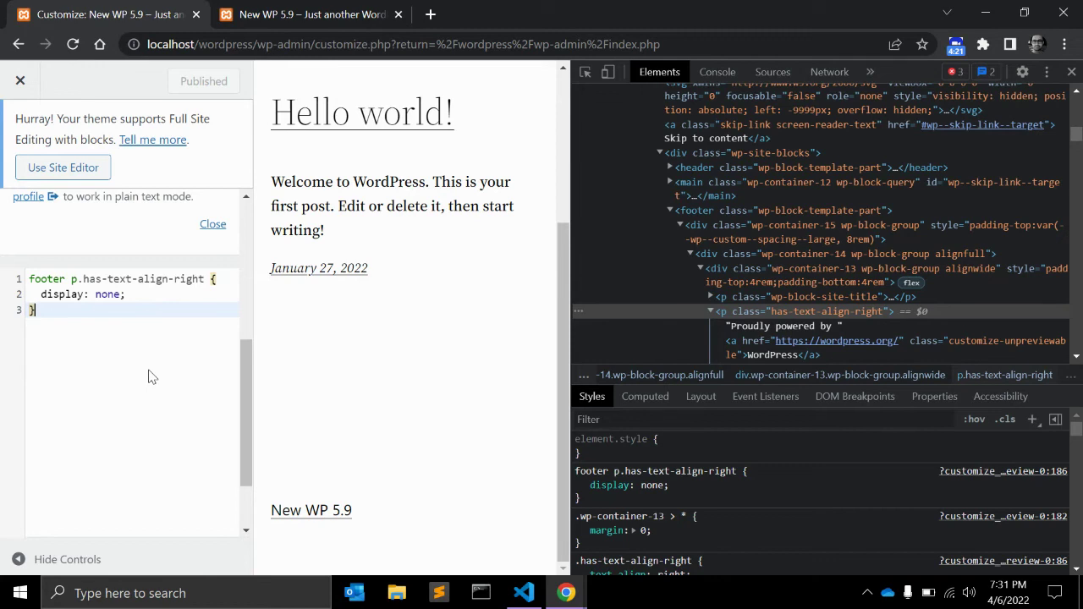
{"action": "left_click", "coordinate": [74, 280]}
{"action": "double_click", "coordinate": [75, 279]}
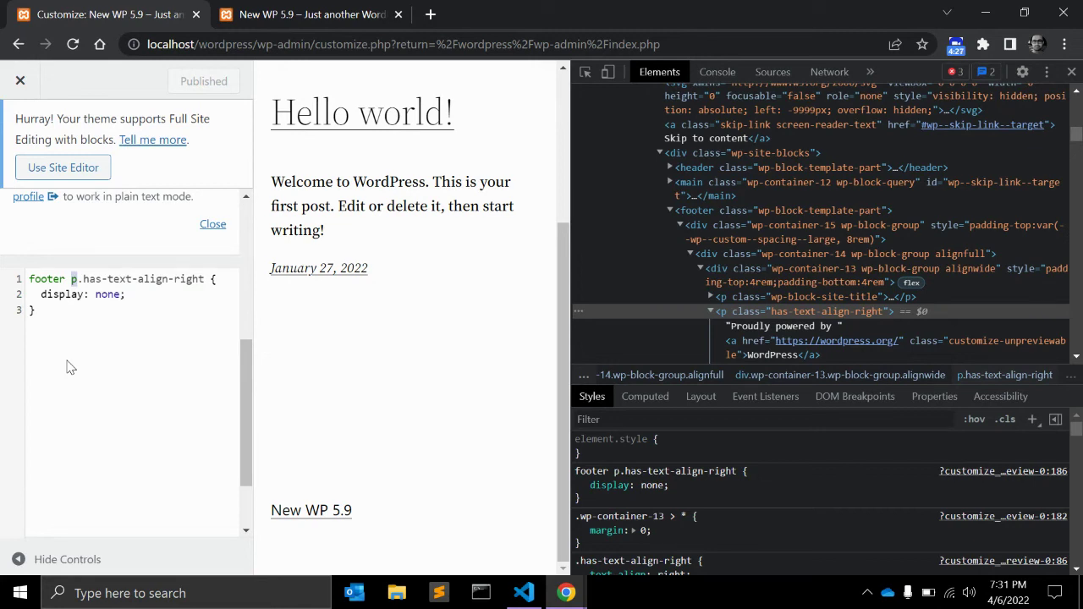
{"action": "key", "text": "ctrl+End"}
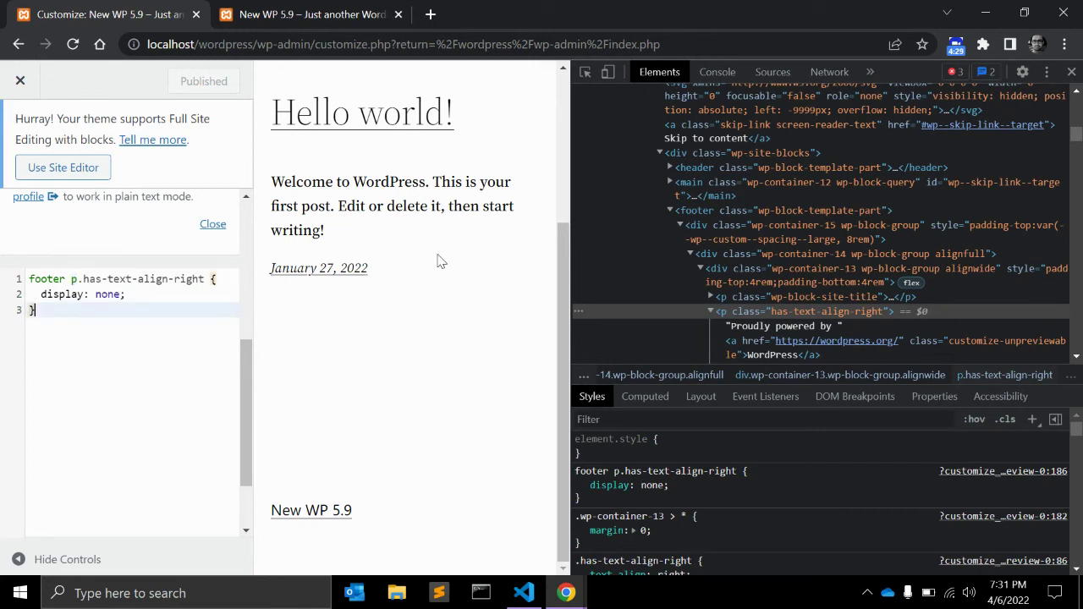
{"action": "key", "text": "ctrl+Tab"}
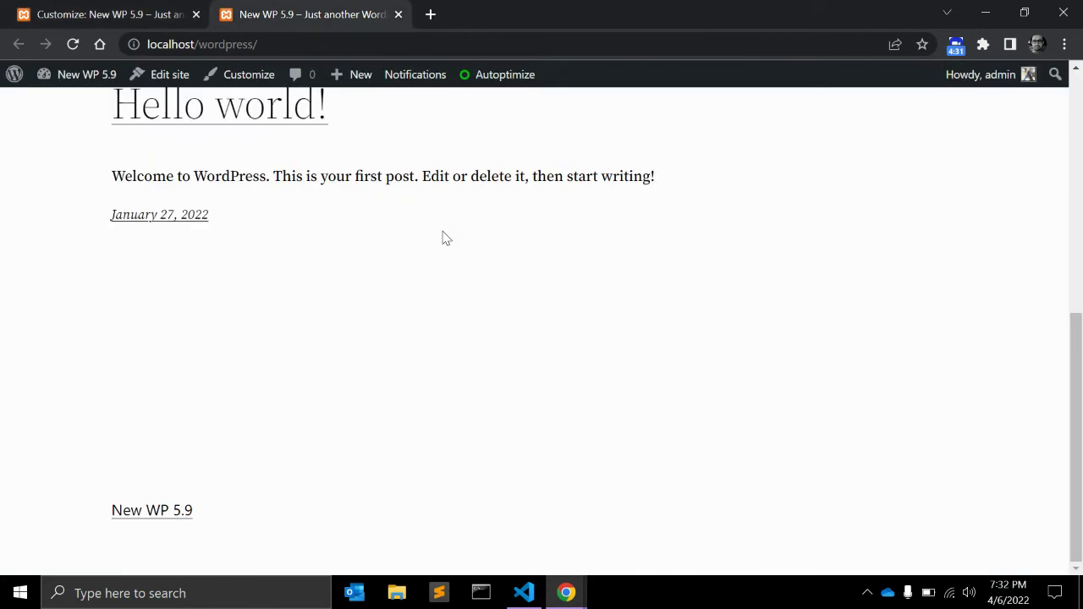
Search the page source for 'wp-content/theme' to find the twentytwentytwo theme folder.
{"action": "right_click", "coordinate": [457, 200]}
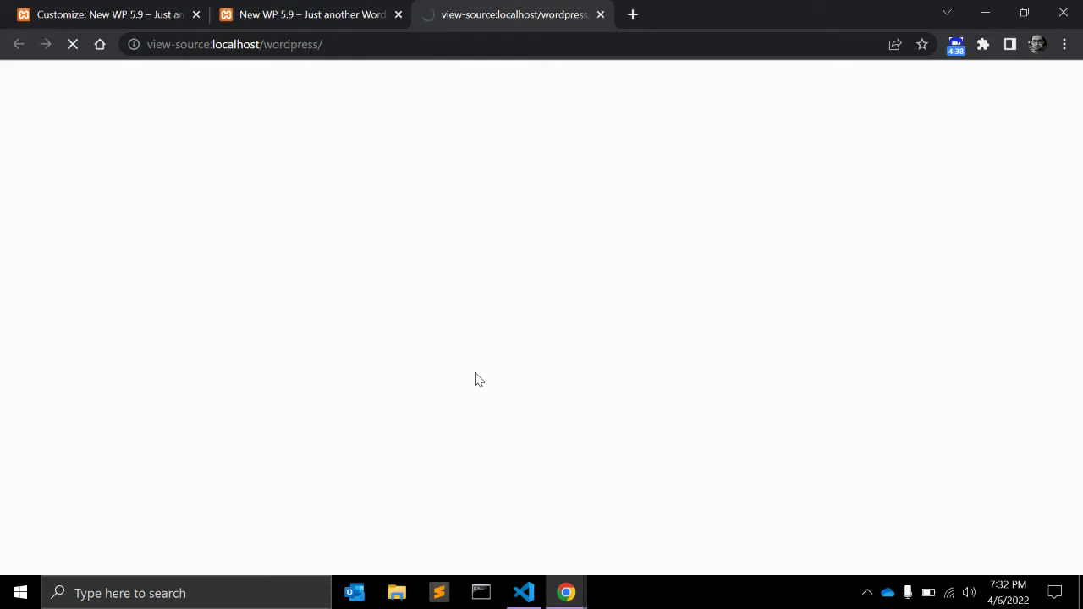
{"action": "key", "text": "ctrl+f"}
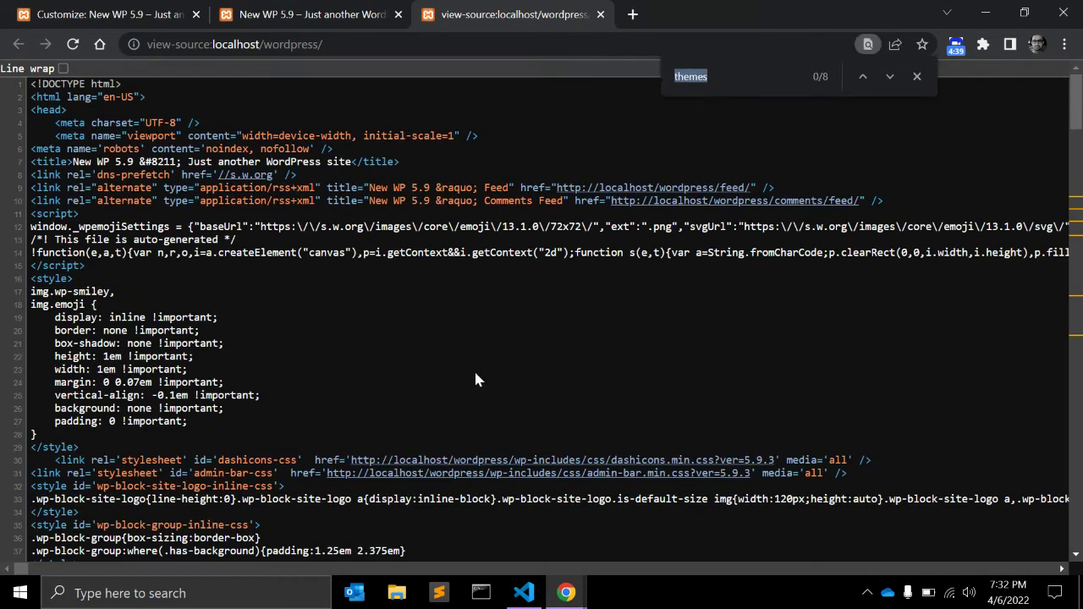
{"action": "type", "text": "wp-content"}
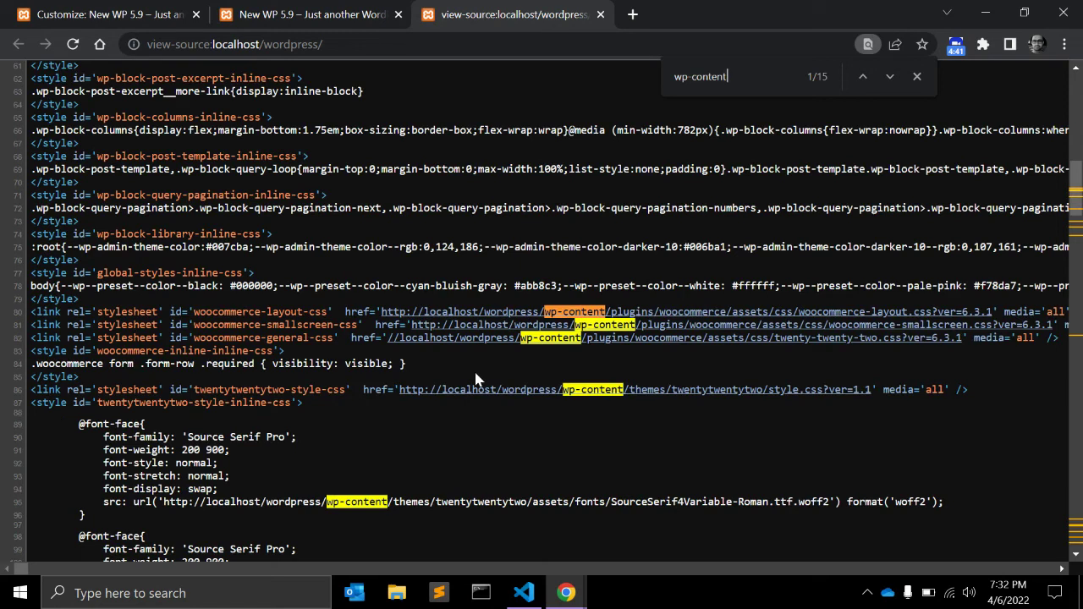
{"action": "type", "text": "/theme"}
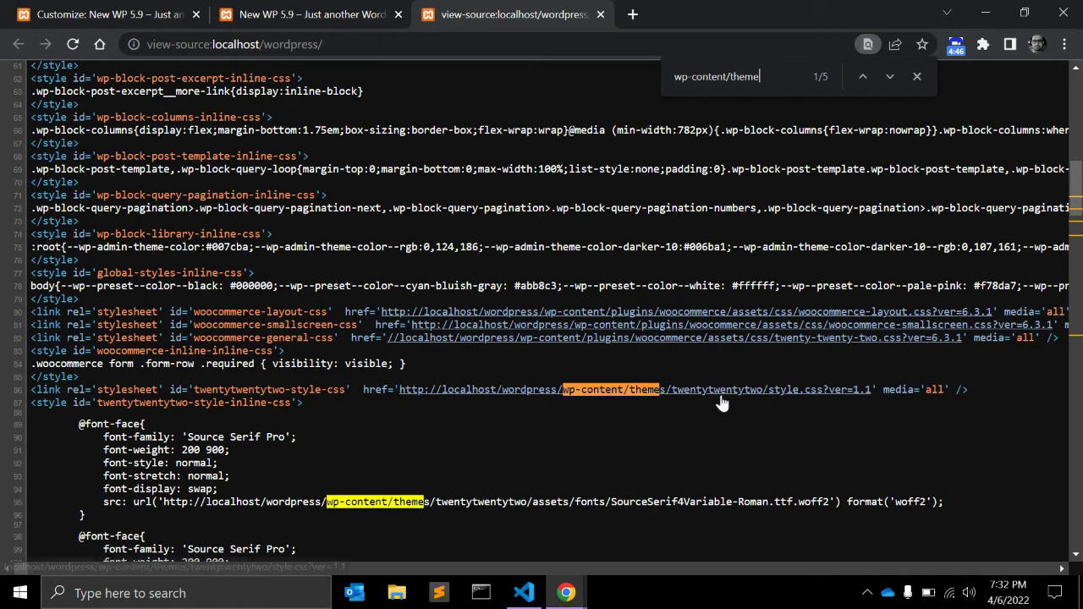
{"action": "key", "text": "ctrl+w"}
{"action": "key", "text": "ctrl+Tab"}
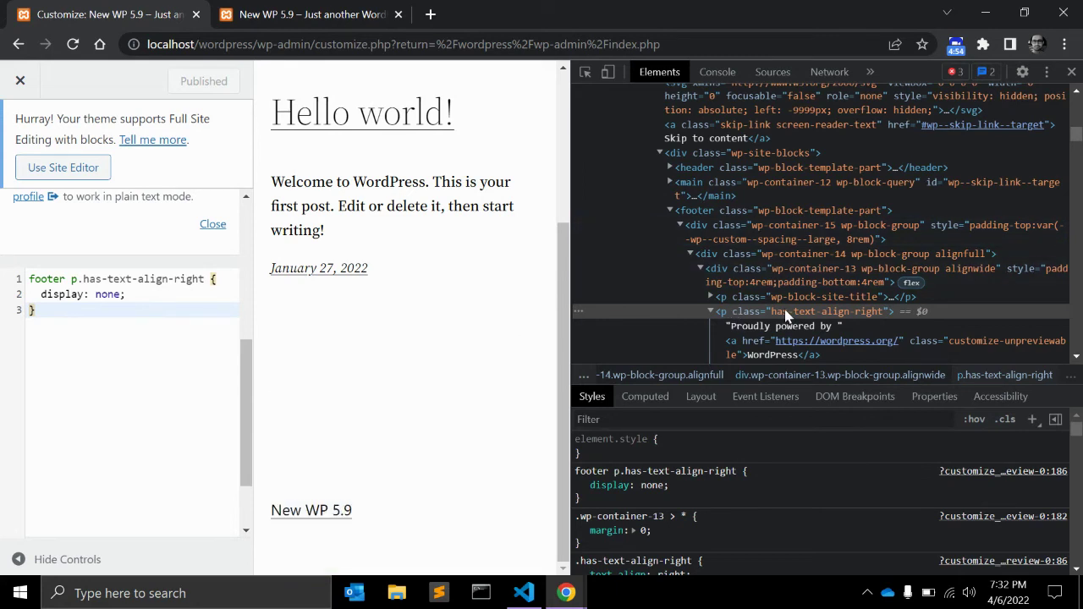
{"action": "double_click", "coordinate": [49, 281]}
{"action": "left_click", "coordinate": [71, 279]}
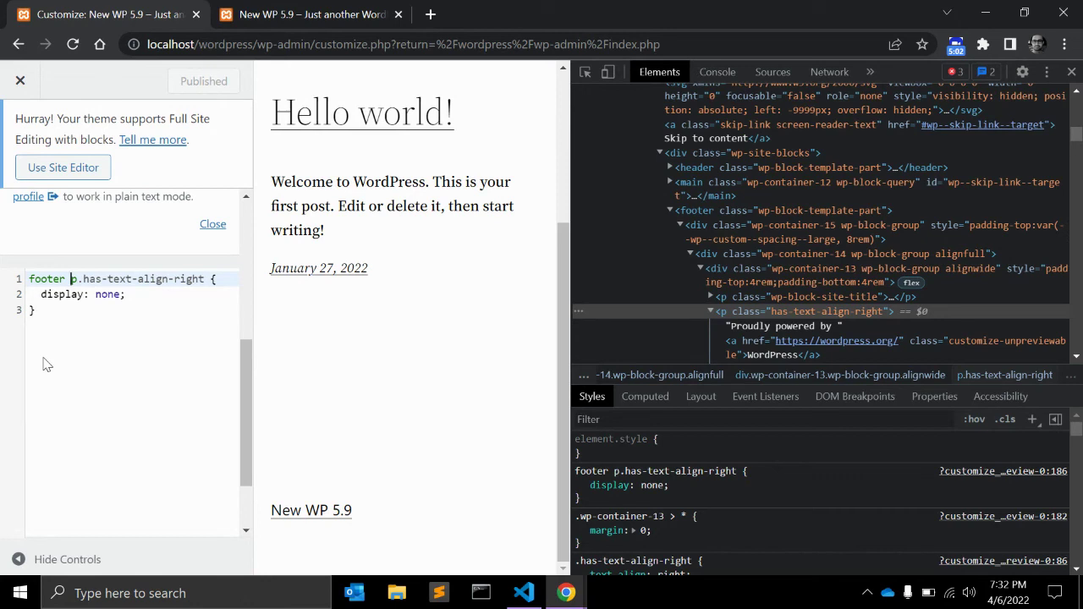
{"action": "key", "text": "Left"}
{"action": "key", "text": "shift+End"}
{"action": "key", "text": "shift+Left"}
{"action": "key", "text": "shift+Left"}
{"action": "key", "text": "shift+Left"}
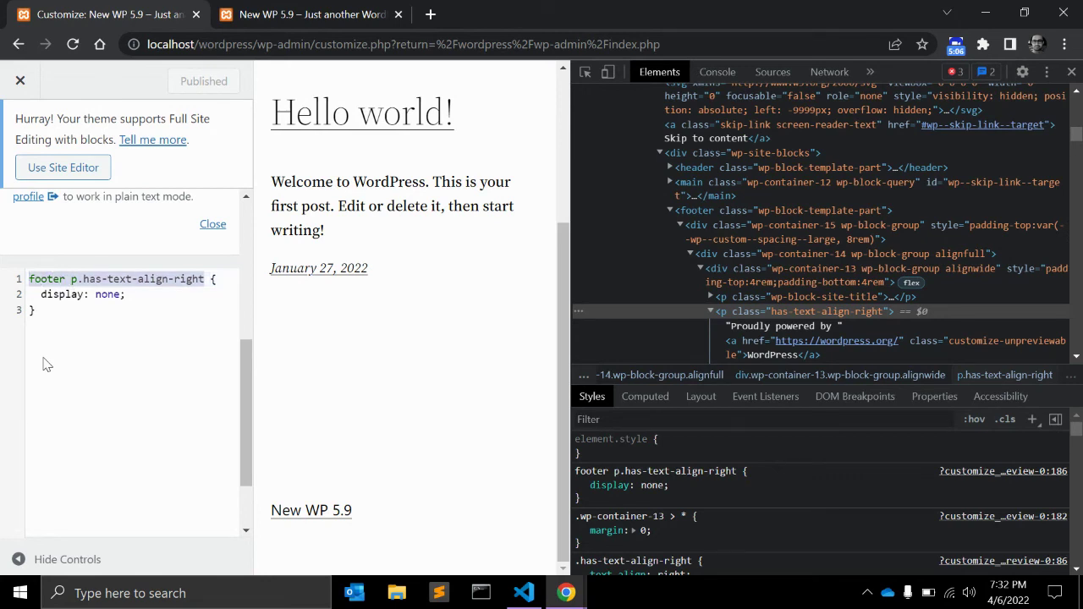
{"action": "key", "text": "Left"}
{"action": "key", "text": "ctrl+Right"}
{"action": "key", "text": "Right"}
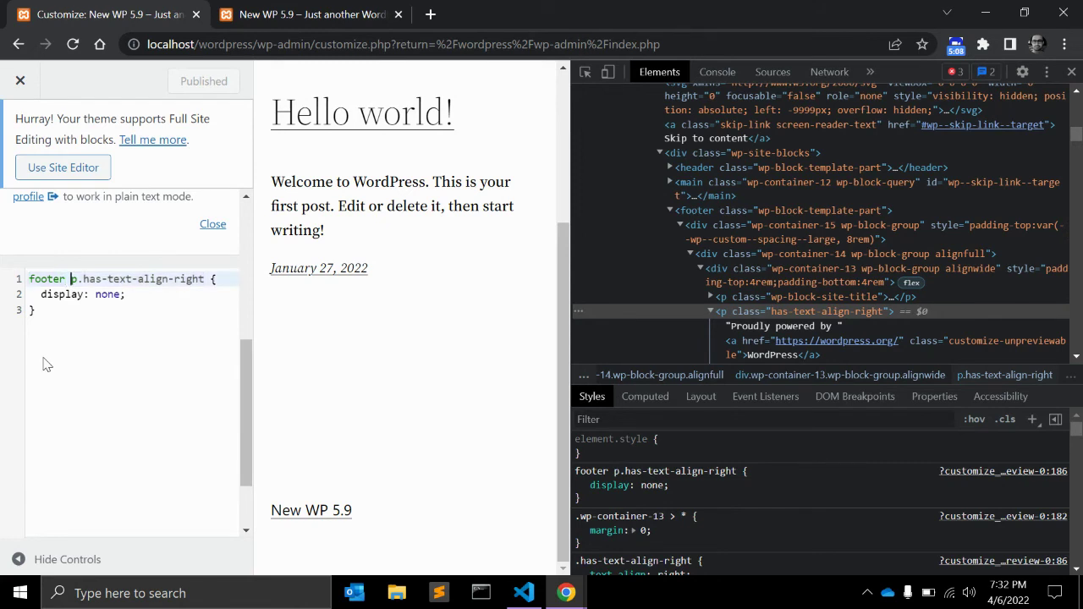
{"action": "key", "text": "Right"}
{"action": "key", "text": "Right"}
{"action": "key", "text": "ctrl+shift+Right"}
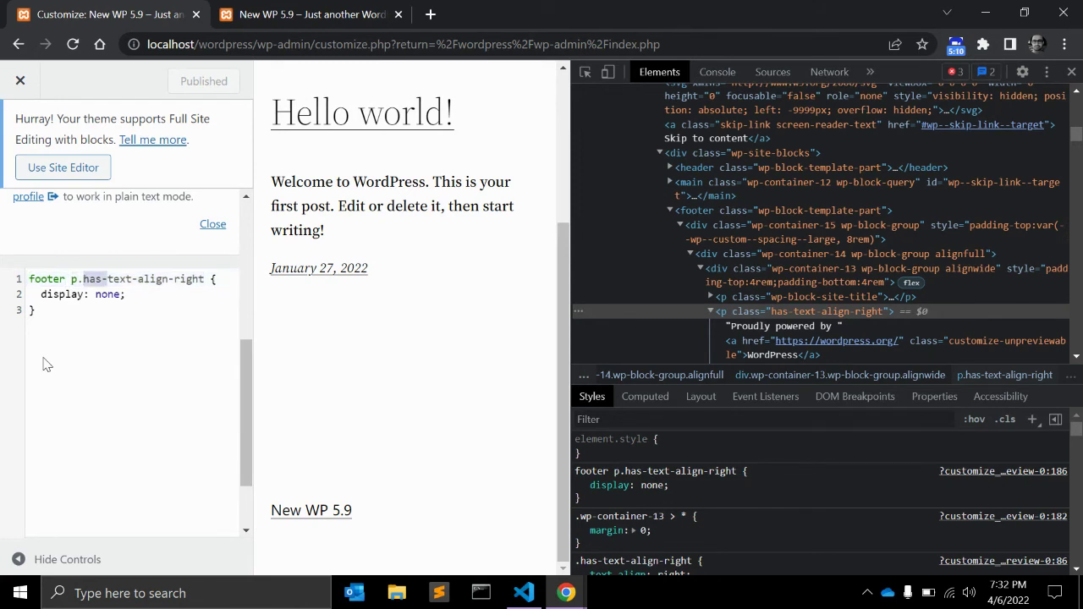
{"action": "key", "text": "ctrl+shift+Right"}
{"action": "key", "text": "ctrl+shift+Right"}
{"action": "key", "text": "ctrl+shift+Right"}
{"action": "key", "text": "ctrl+shift+Right"}
{"action": "key", "text": "ctrl+shift+Right"}
{"action": "key", "text": "Right"}
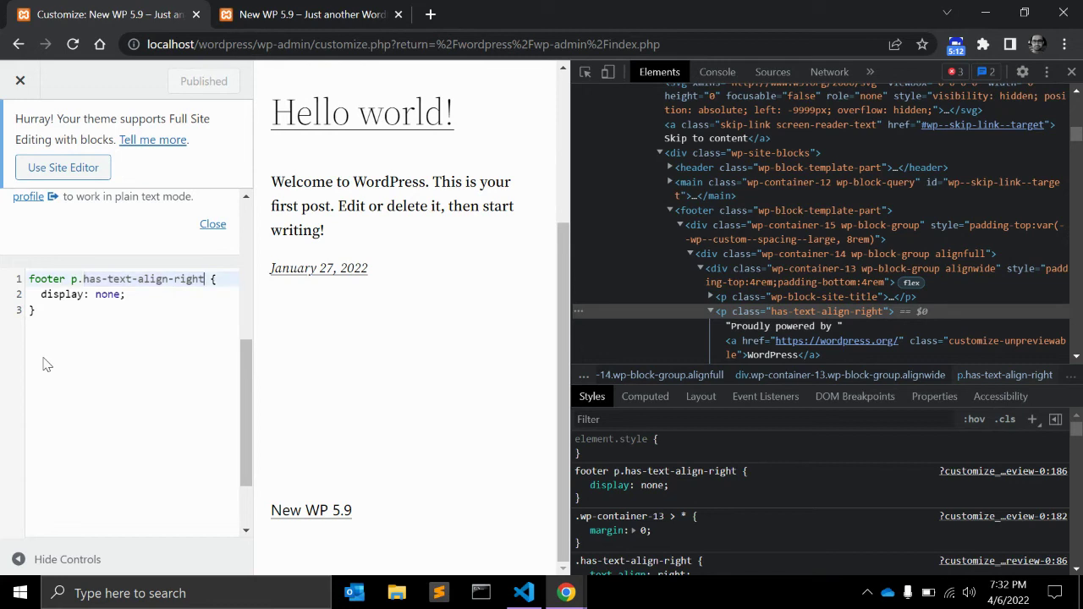
{"action": "key", "text": "Down"}
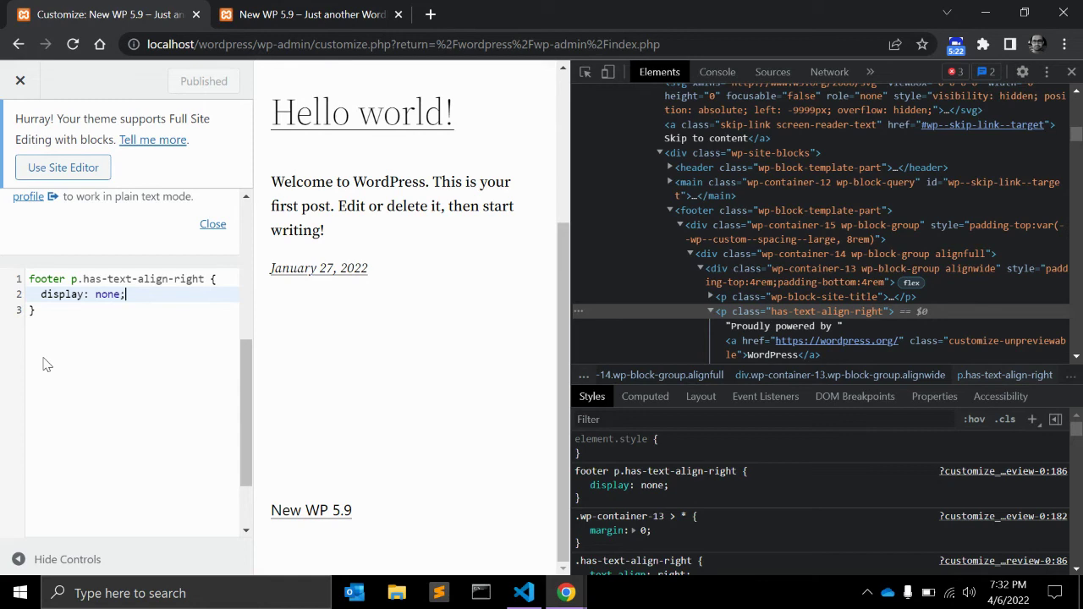
Clear all Additional CSS, publish the empty CSS, reload the live site, and exit to the Dashboard.
{"action": "key", "text": "Down"}
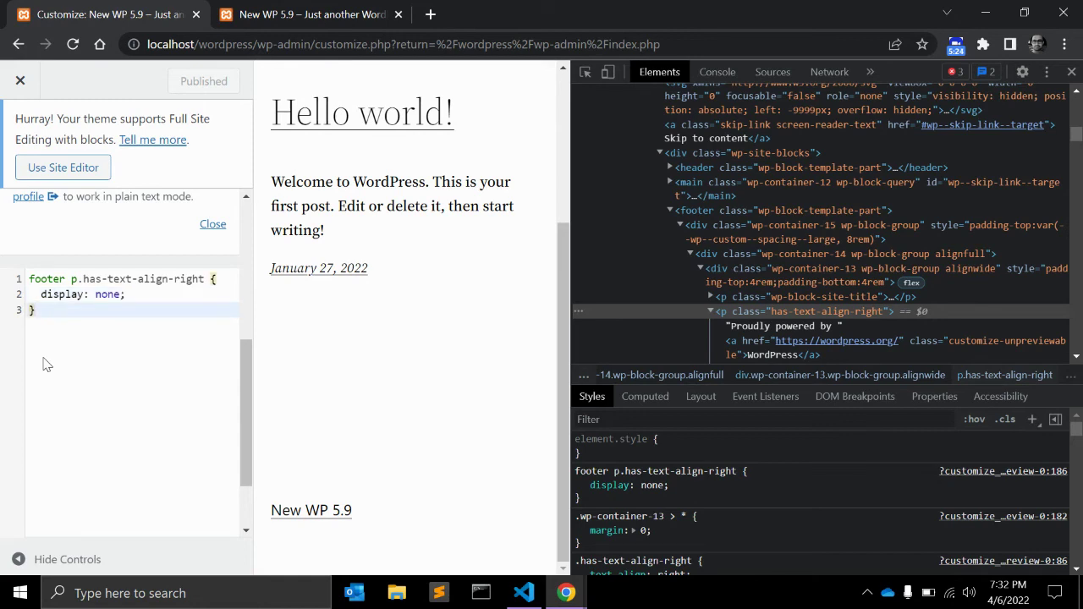
{"action": "key", "text": "ctrl+a"}
{"action": "key", "text": "BackSpace"}
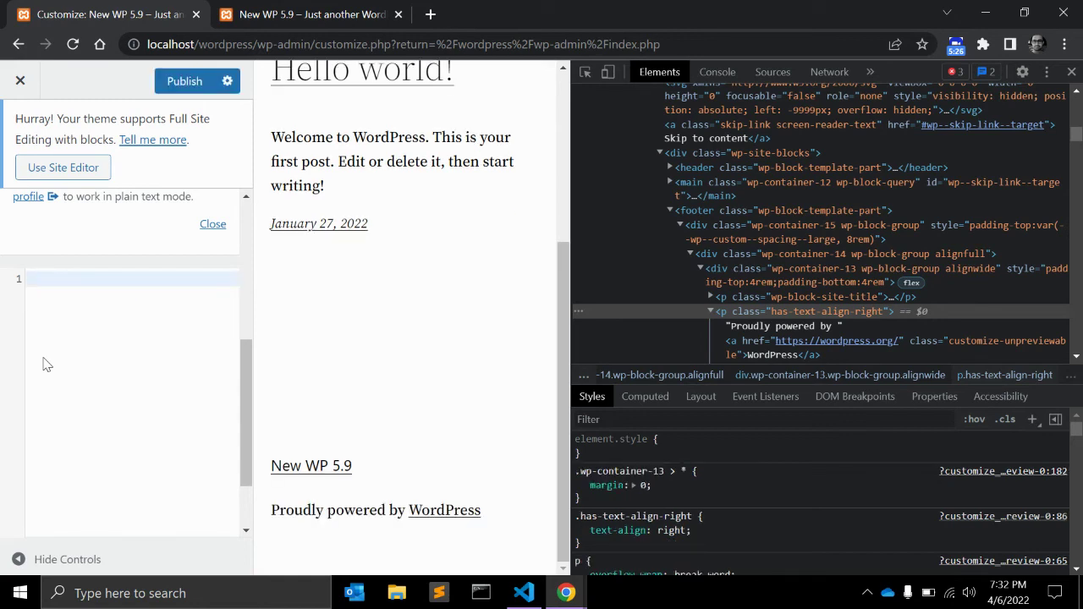
{"action": "left_click", "coordinate": [179, 85]}
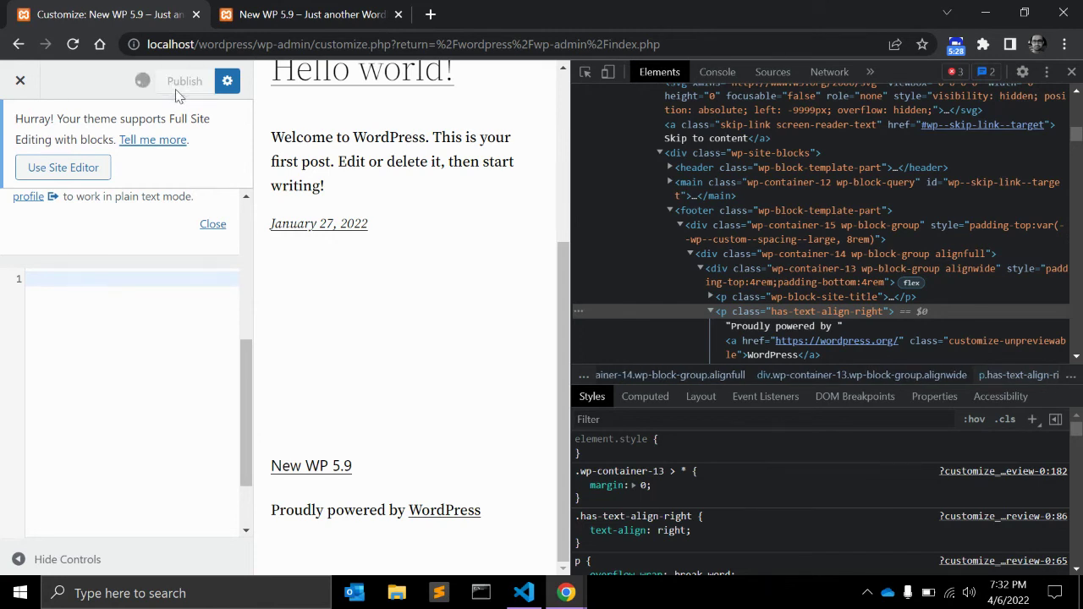
{"action": "left_click", "coordinate": [1072, 72]}
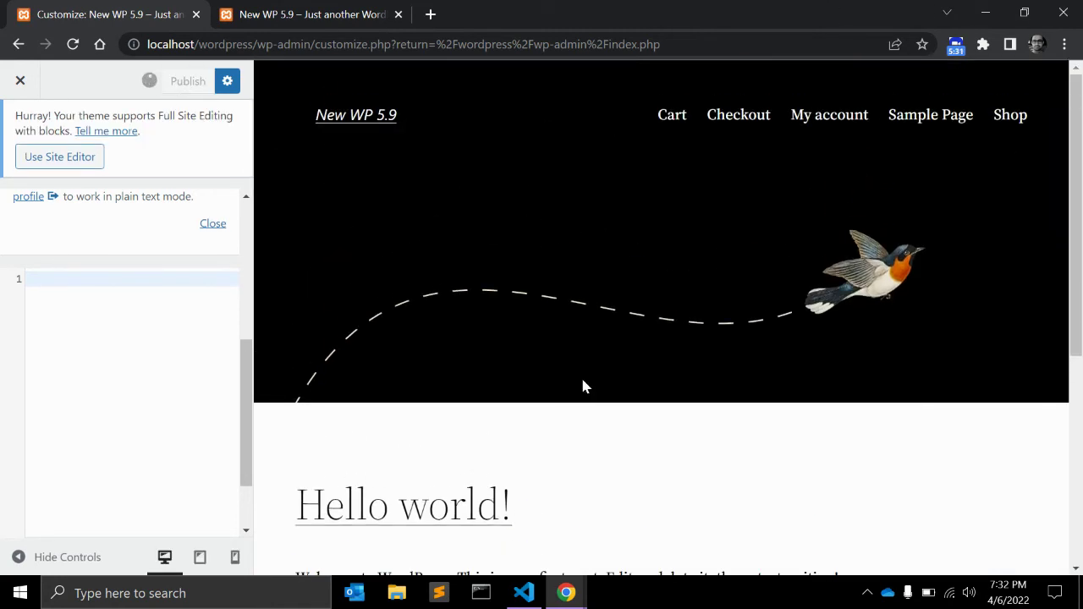
{"action": "key", "text": "ctrl+Tab"}
{"action": "key", "text": "F5"}
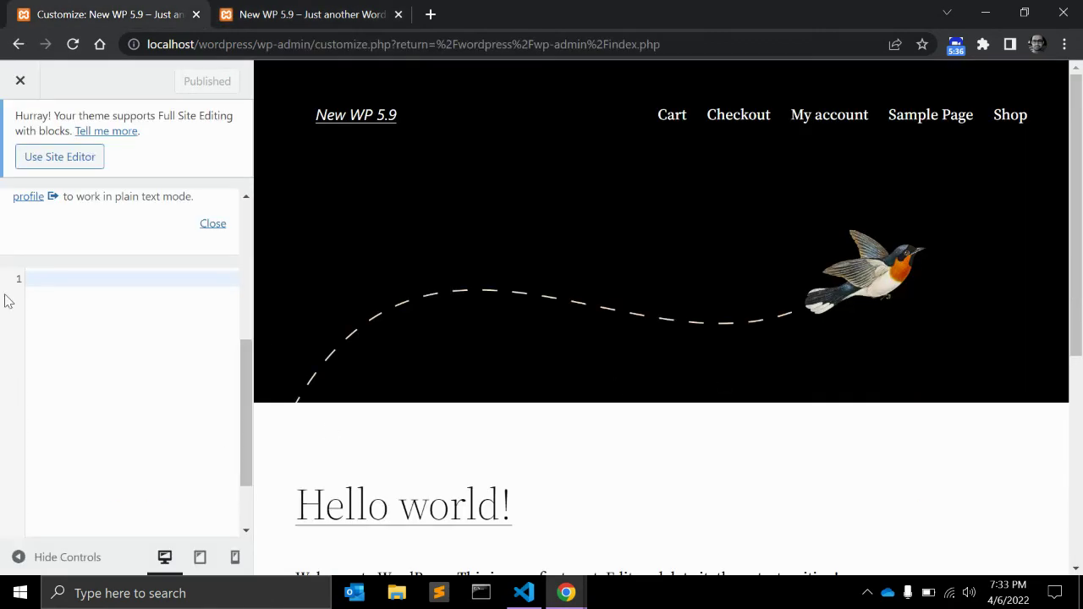
{"action": "left_click", "coordinate": [17, 83]}
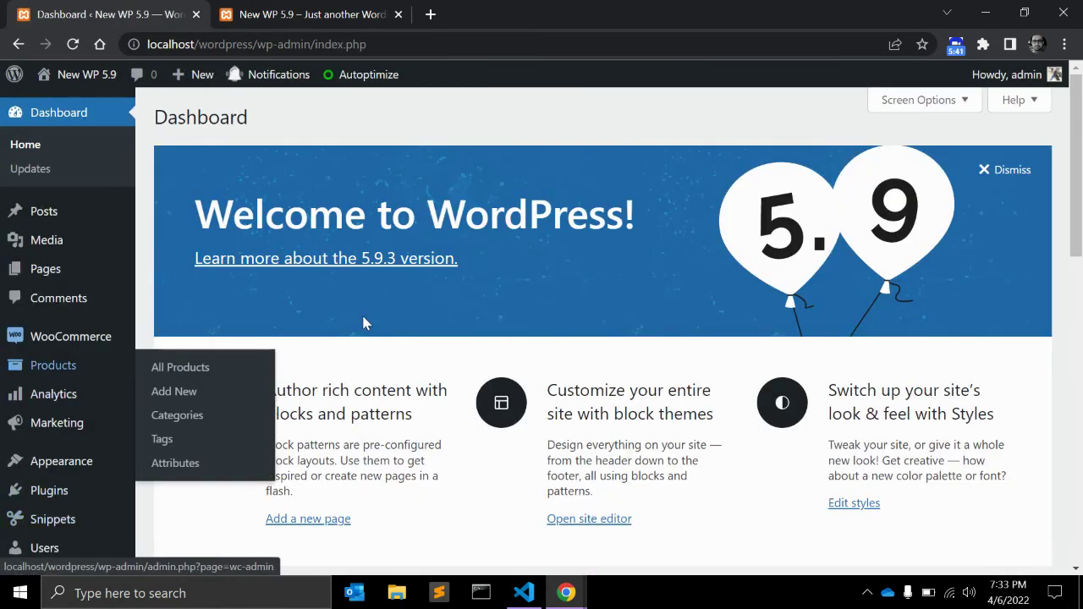
From the Dashboard, choose Appearance > Editor (beta) to load the Home template.
{"action": "scroll", "coordinate": [364, 321], "scroll_direction": "down", "scroll_amount": 4}
{"action": "key", "text": "ctrl+Tab"}
{"action": "key", "text": "ctrl+Tab"}
{"action": "scroll", "coordinate": [108, 412], "scroll_direction": "down", "scroll_amount": 2}
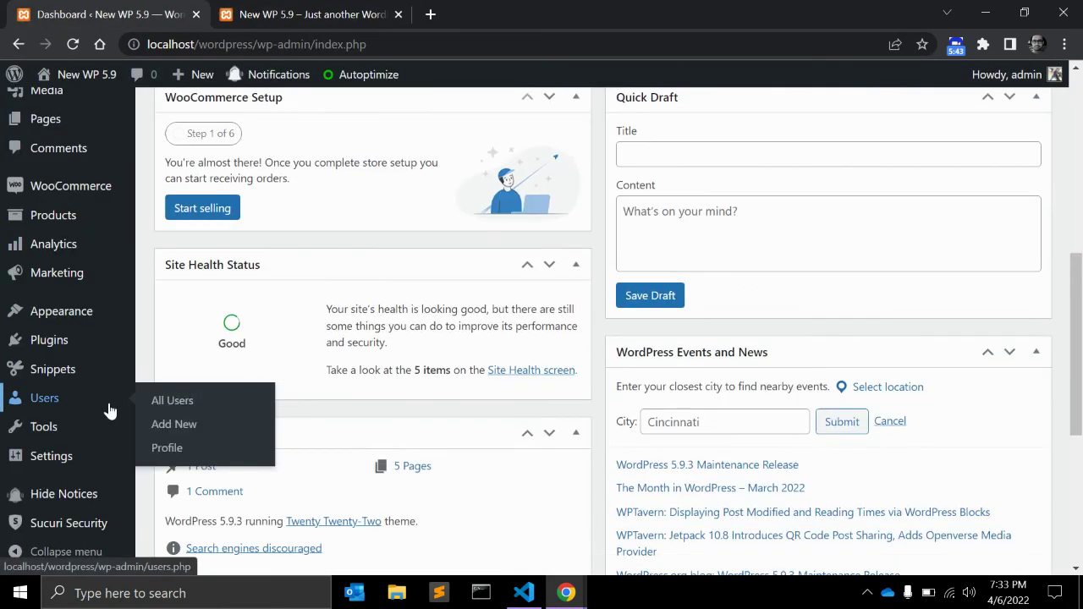
{"action": "scroll", "coordinate": [458, 306], "scroll_direction": "up", "scroll_amount": 4}
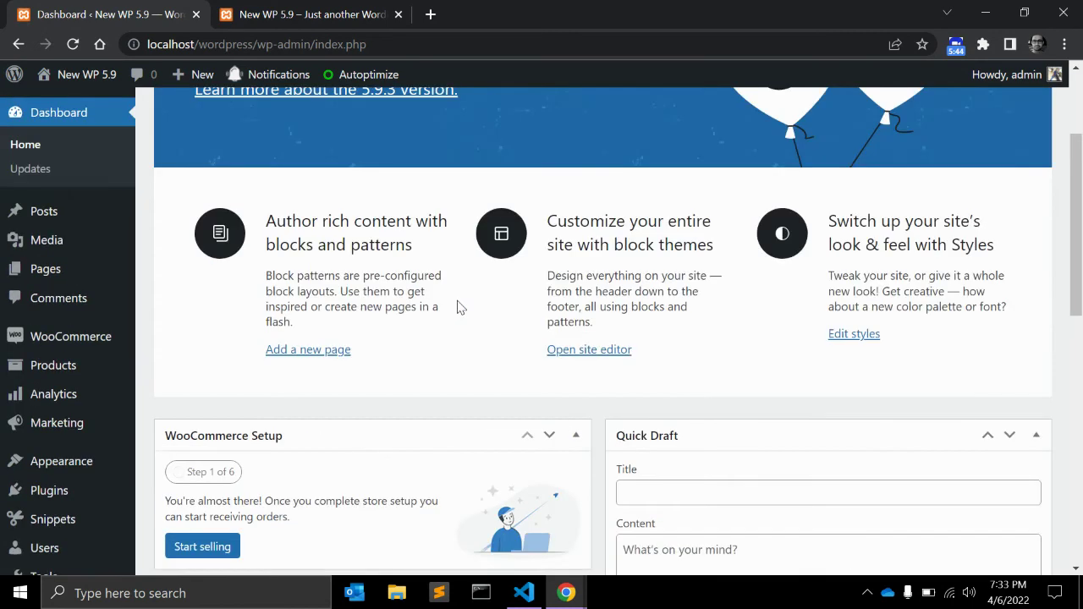
{"action": "key", "text": "ctrl+Tab"}
{"action": "key", "text": "ctrl+Tab"}
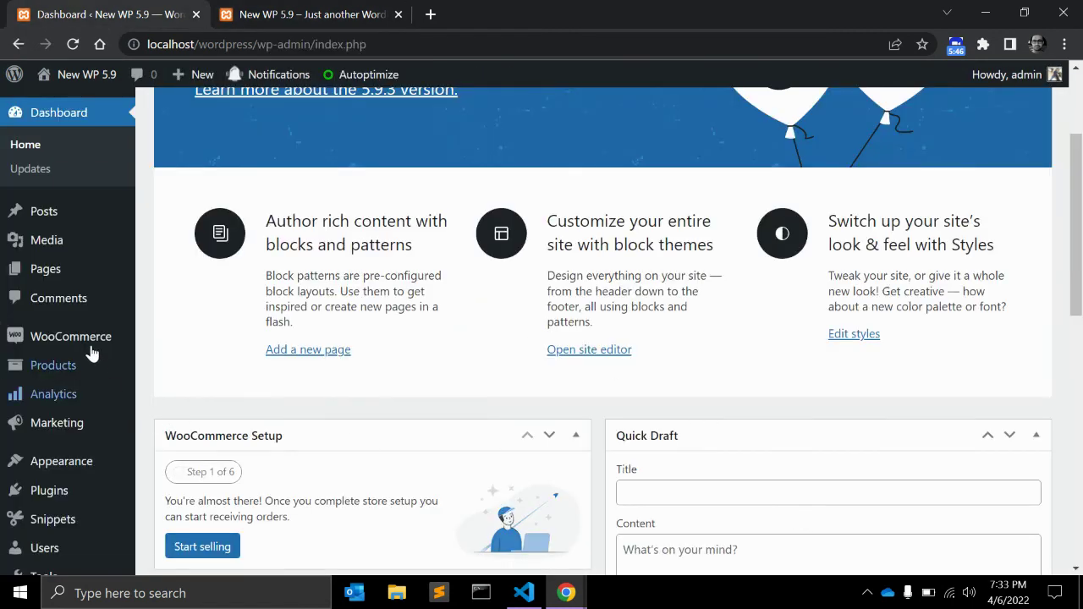
{"action": "scroll", "coordinate": [88, 354], "scroll_direction": "down", "scroll_amount": 2}
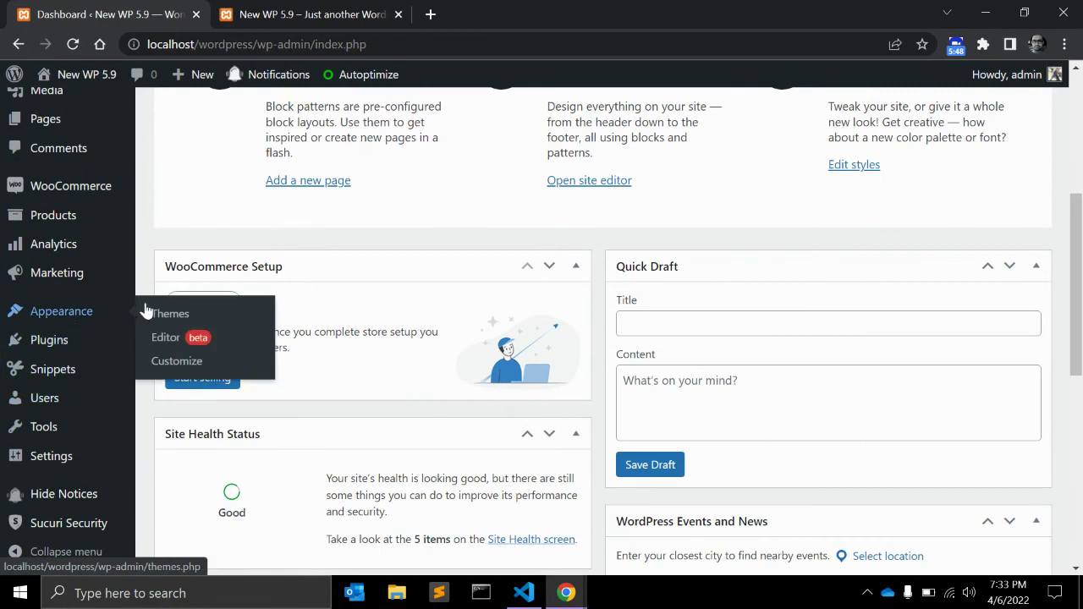
{"action": "left_click", "coordinate": [171, 348]}
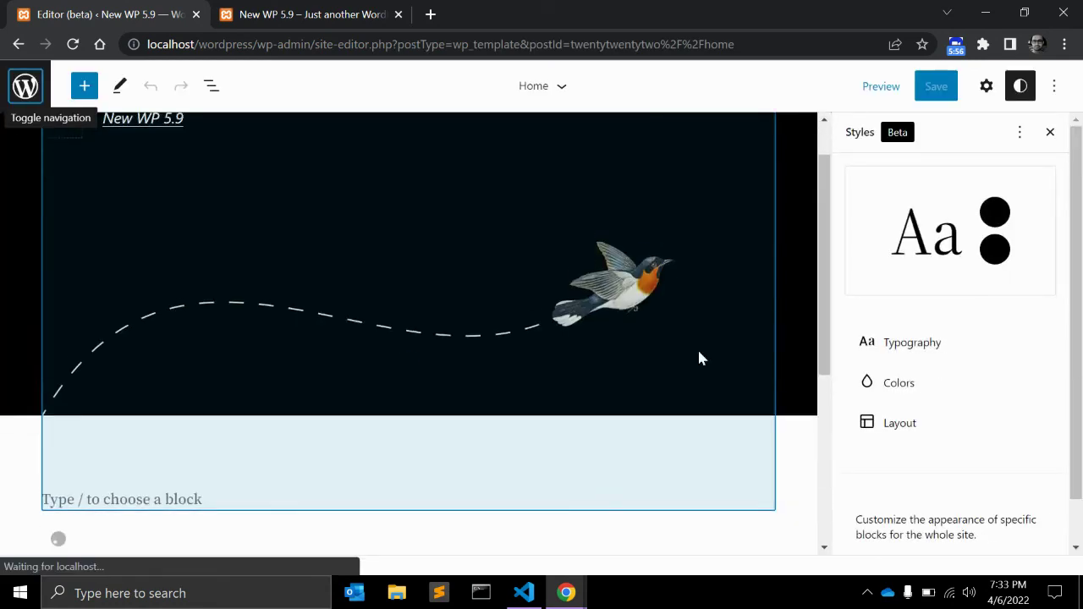
Overwrite 'Proudly powered by WordPress' with 'Developed by Milap' and save the Footer template part.
{"action": "scroll", "coordinate": [639, 474], "scroll_direction": "down", "scroll_amount": 3}
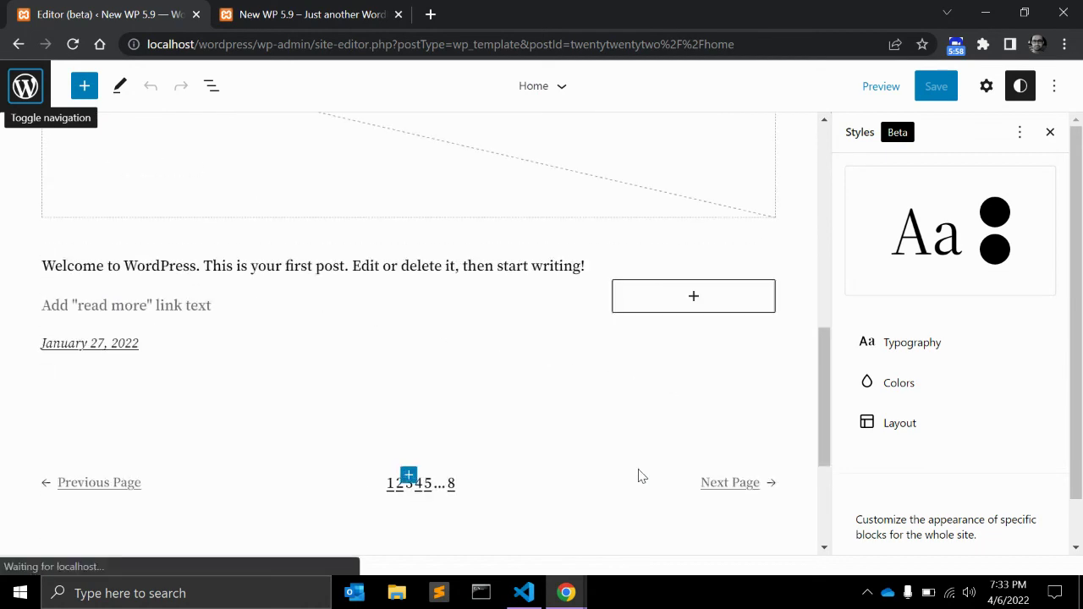
{"action": "scroll", "coordinate": [638, 474], "scroll_direction": "down", "scroll_amount": 3}
{"action": "left_click", "coordinate": [627, 433]}
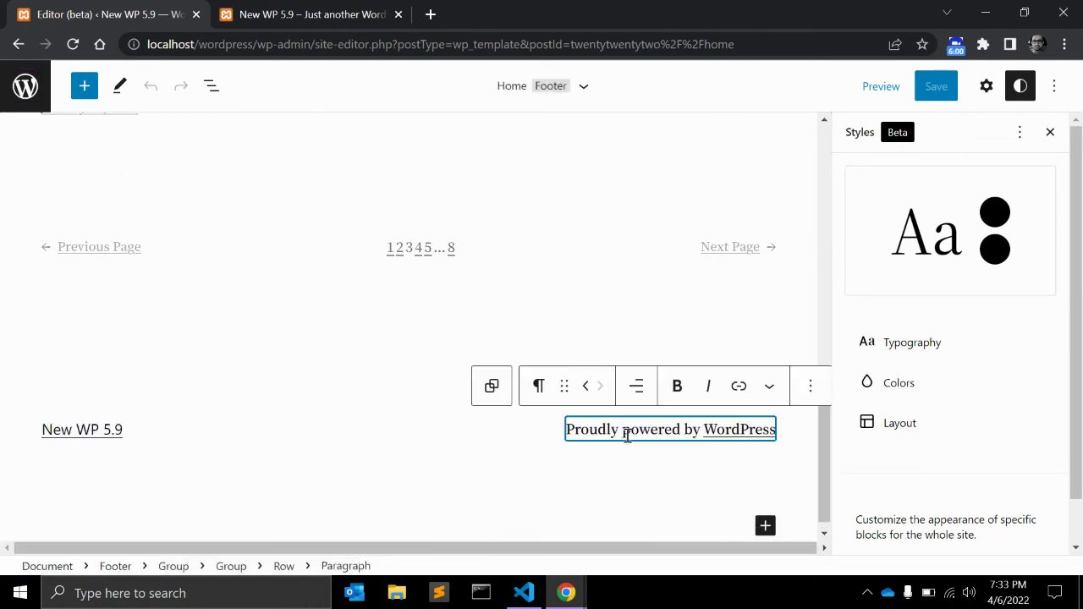
{"action": "triple_click", "coordinate": [627, 432]}
{"action": "type", "text": "Deve"}
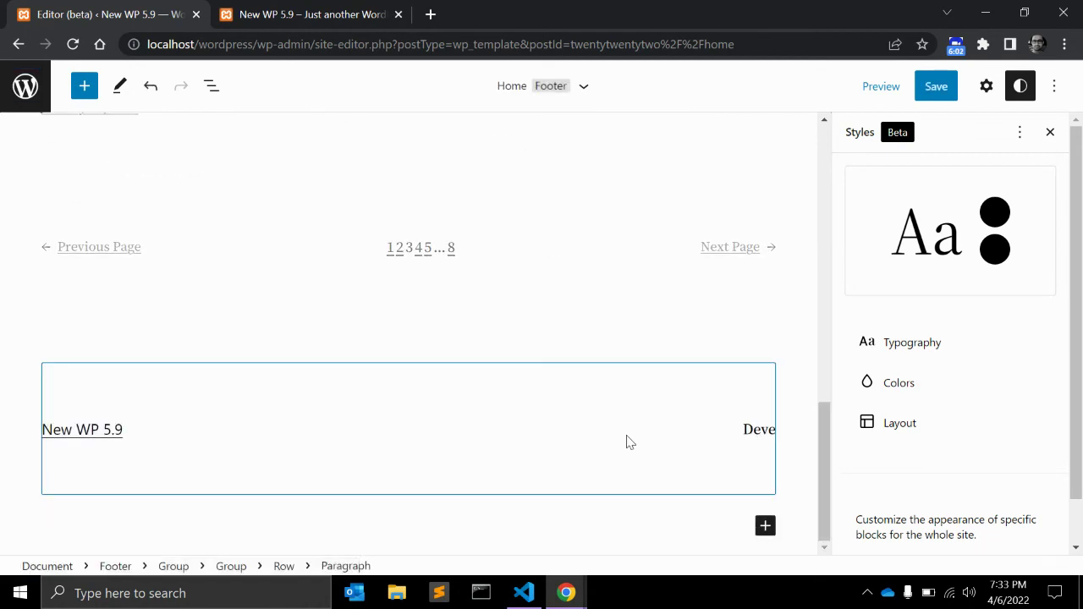
{"action": "type", "text": "loped by"}
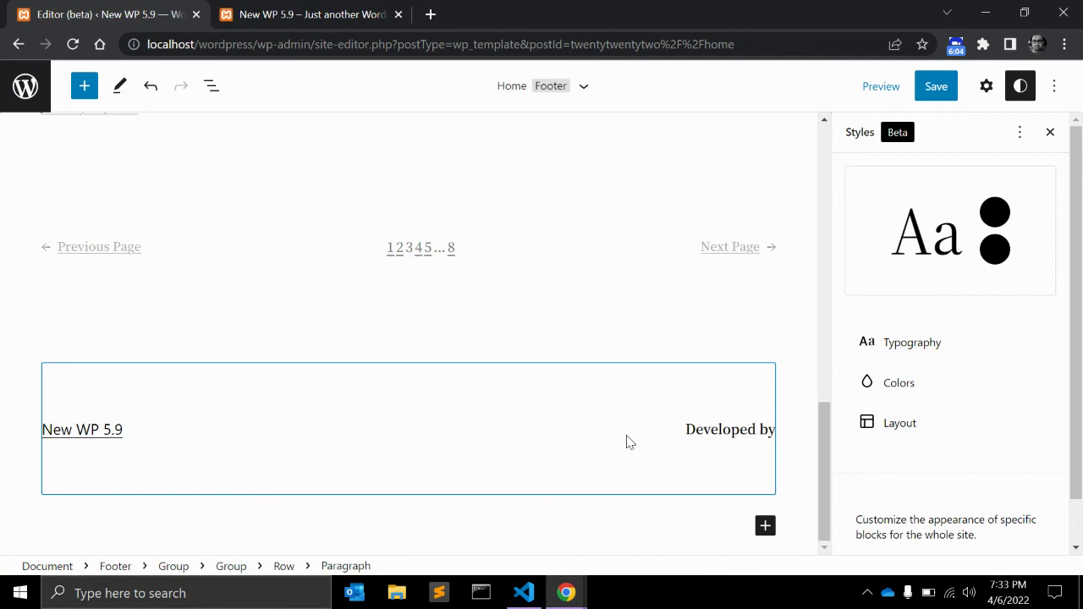
{"action": "type", "text": " Milap"}
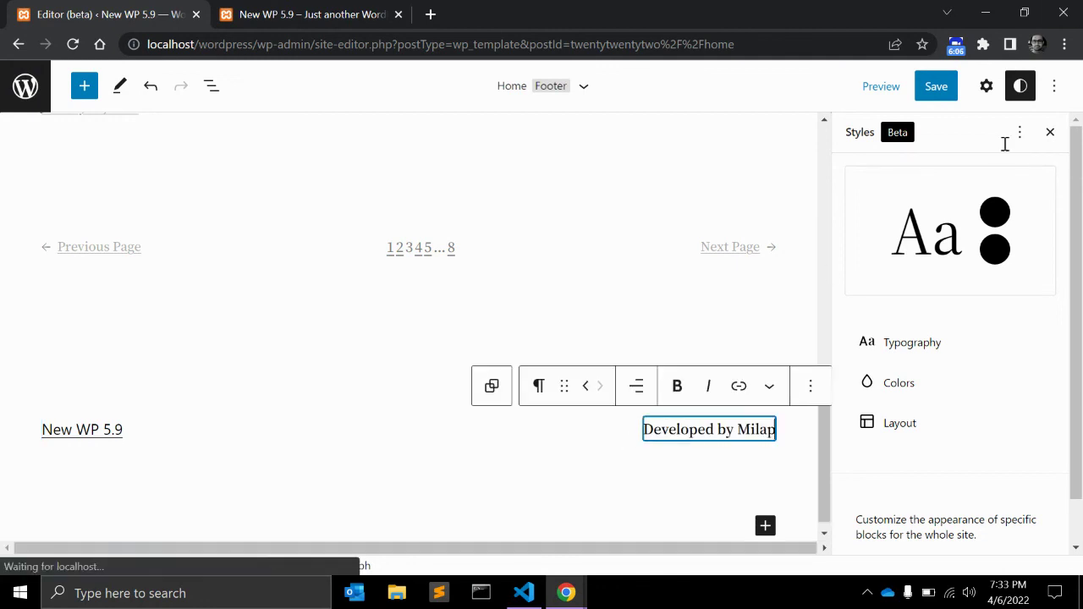
{"action": "left_click", "coordinate": [936, 88]}
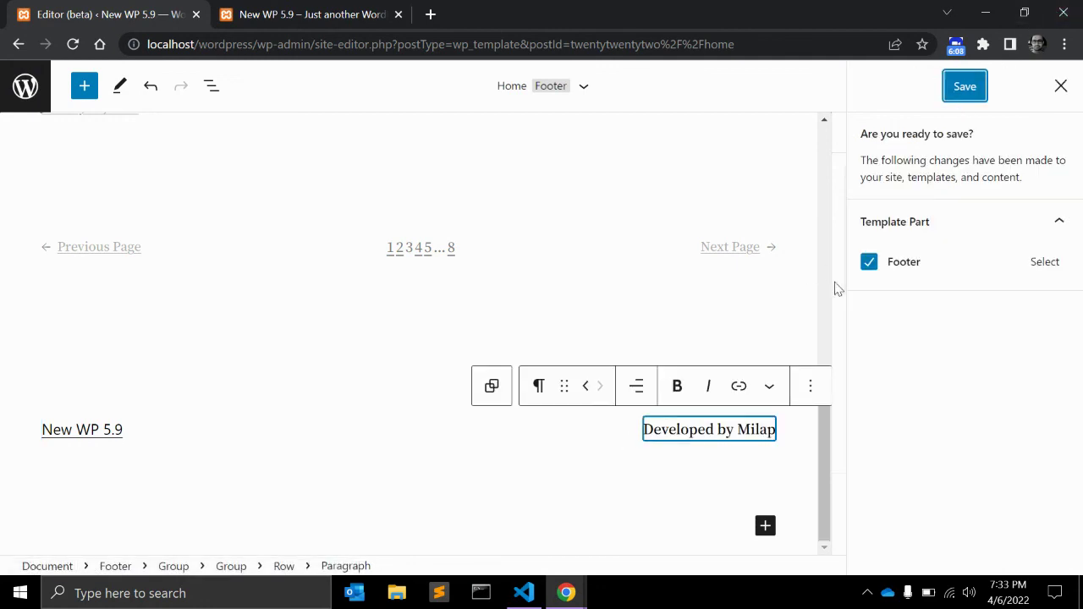
{"action": "left_click", "coordinate": [963, 88]}
Refresh the front-end tab and verify its footer credit reads 'Developed by Milap'.
{"action": "key", "text": "ctrl+Tab"}
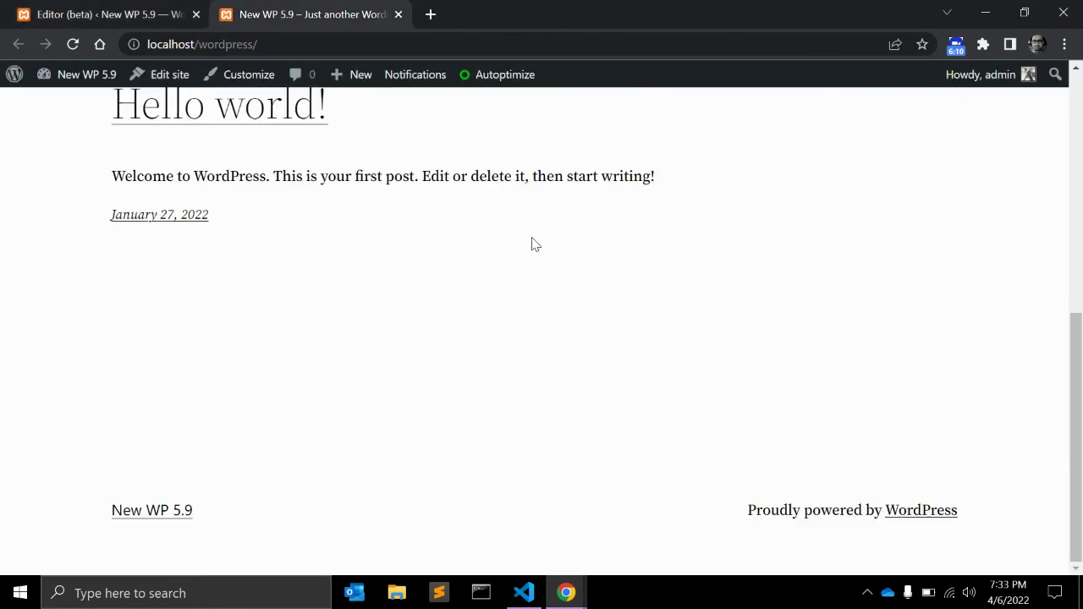
{"action": "key", "text": "F5"}
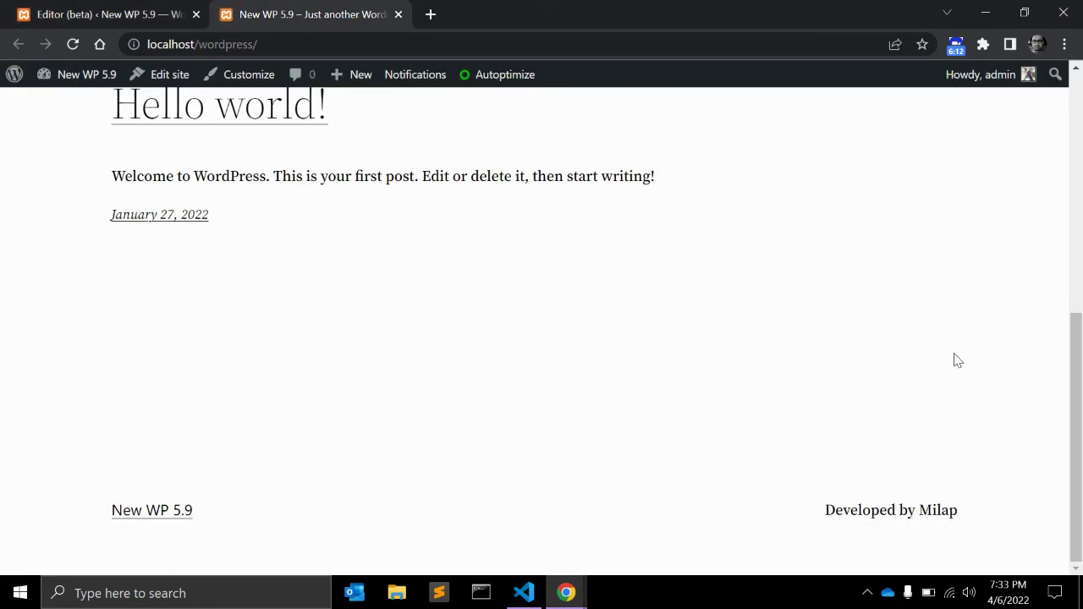
{"action": "triple_click", "coordinate": [850, 508]}
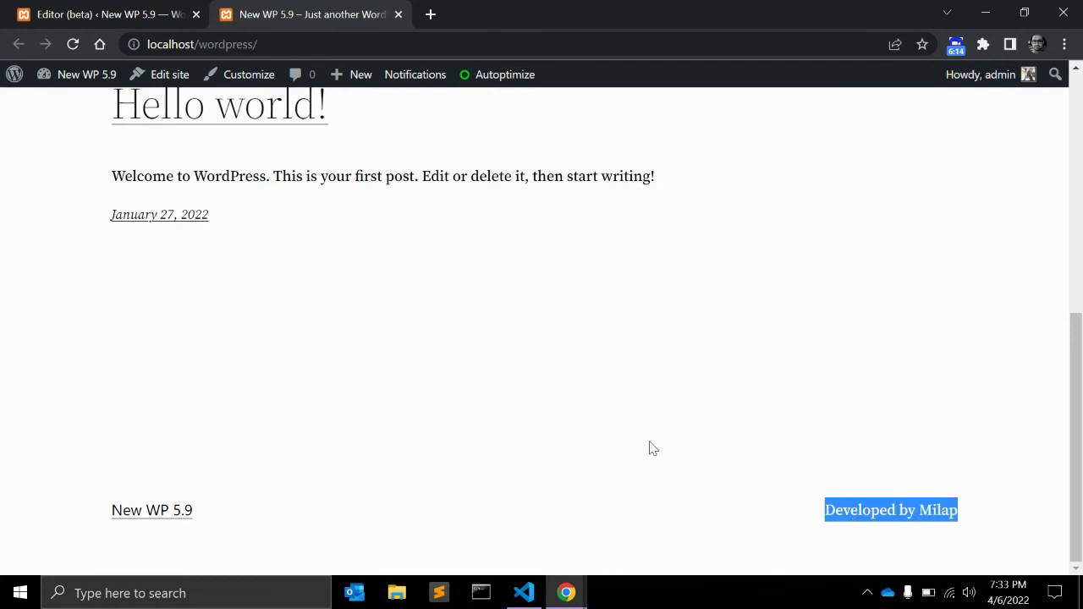
{"action": "key", "text": "ctrl+shift+Tab"}
{"action": "key", "text": "ctrl+Tab"}
{"action": "left_click", "coordinate": [737, 257]}
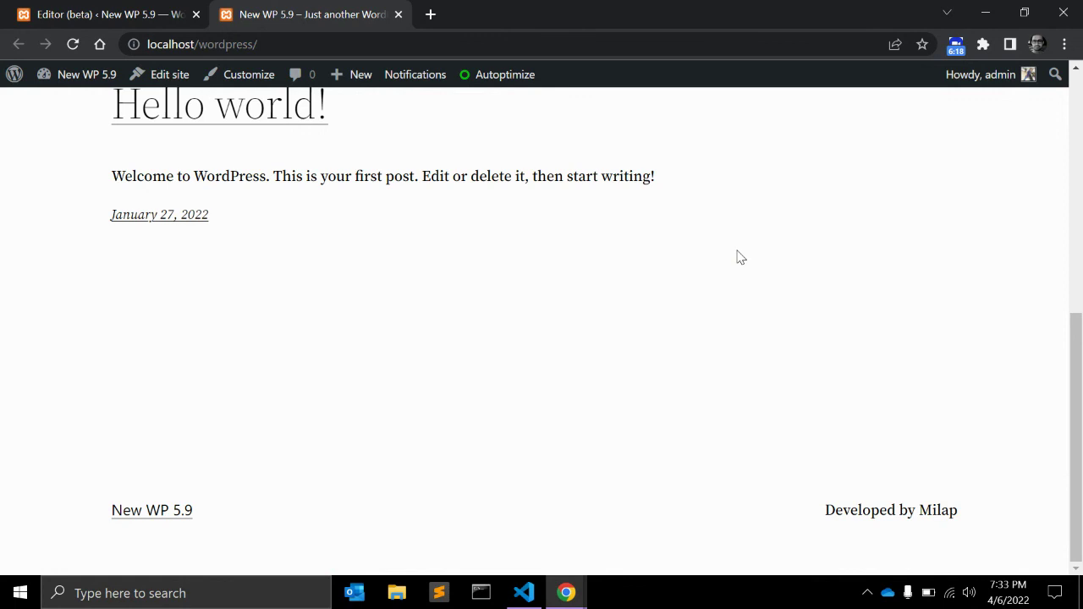